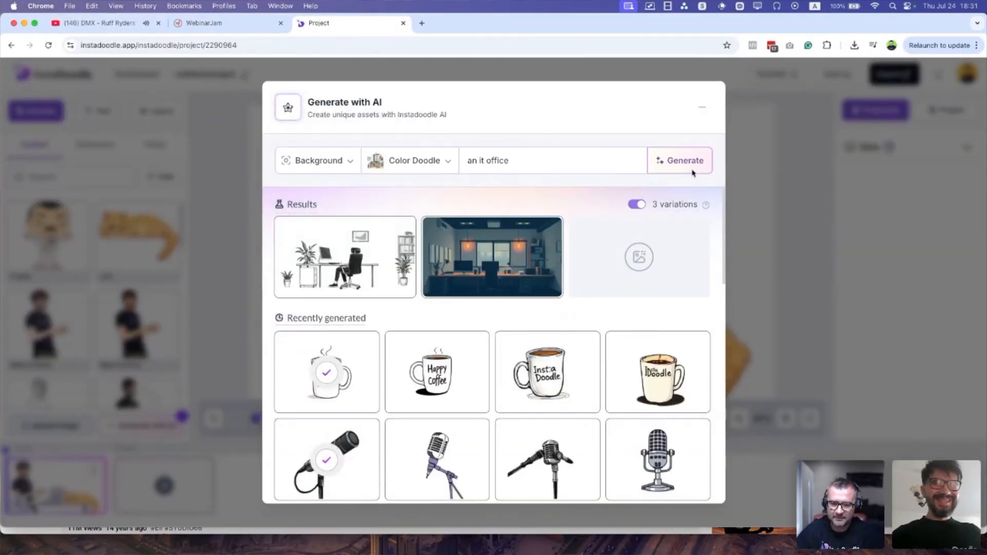
Generate a Color Doodle background of "an it office" with three variations, and select the zinc layer
click(690, 170)
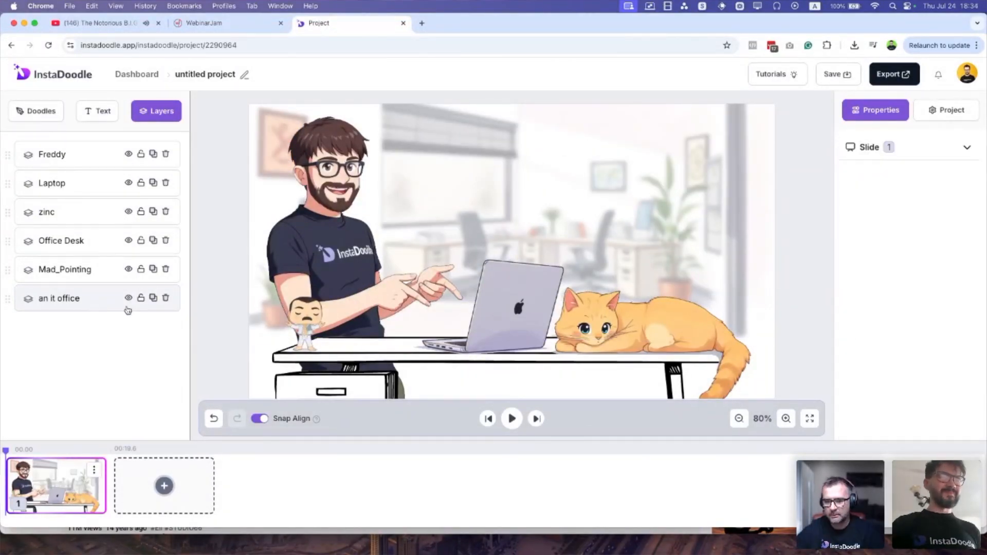
click(47, 211)
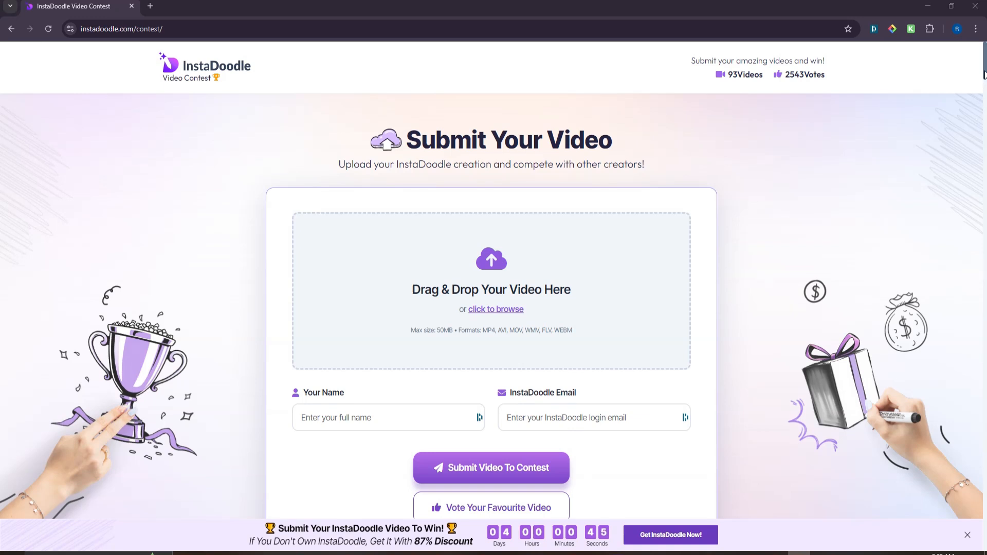
Look through the InstaDoodle video contest page, examining the submission form, the prizes and the submitted videos
scroll(488, 79, down, 5)
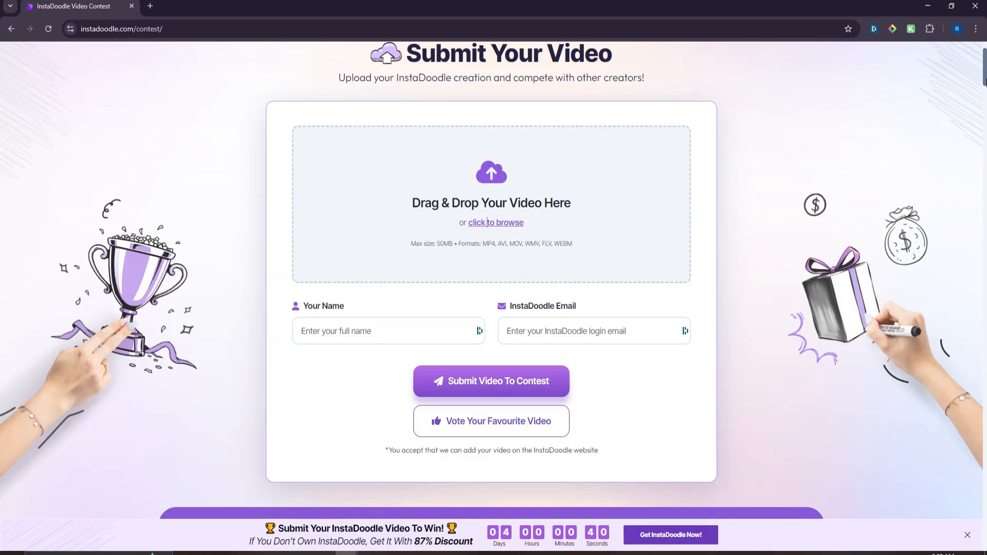
scroll(487, 78, down, 3)
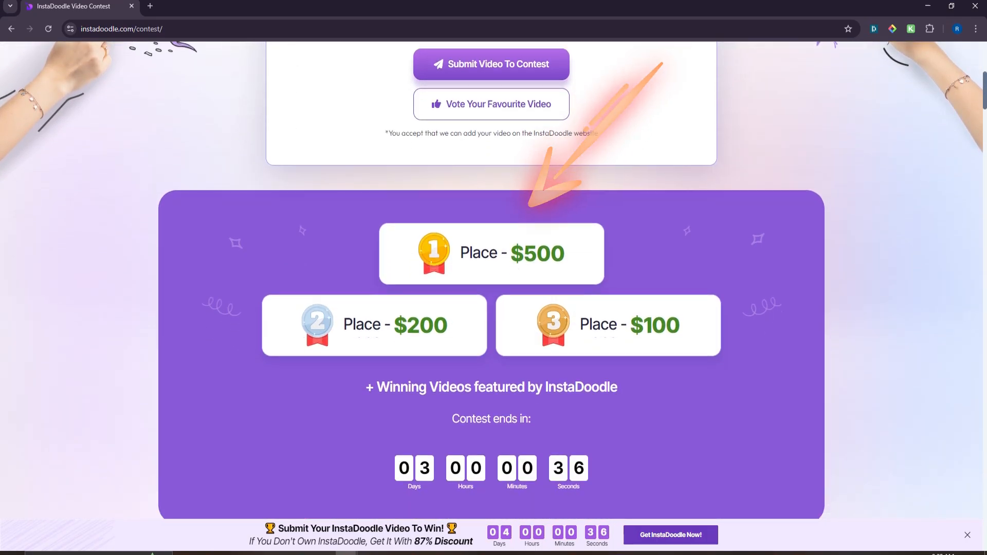
scroll(487, 79, down, 1)
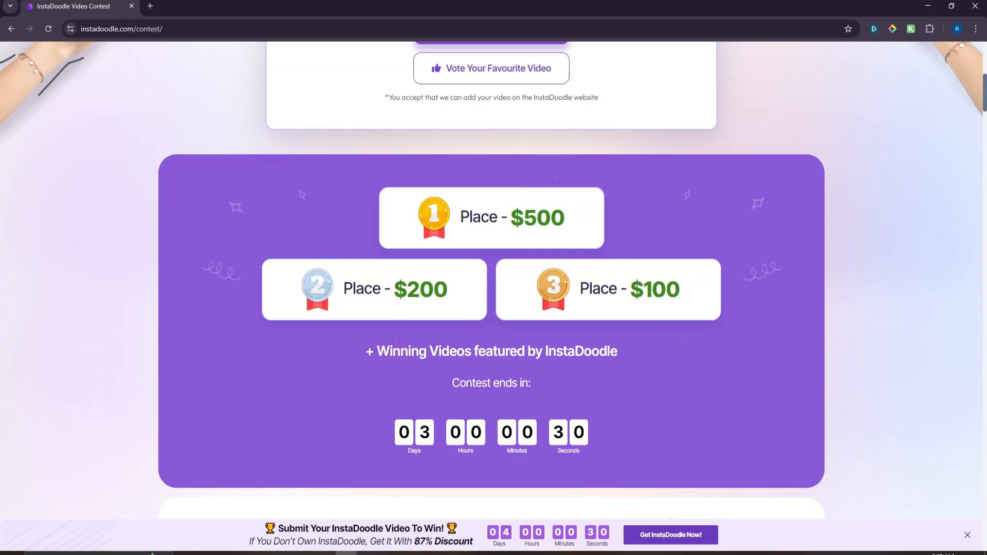
scroll(492, 277, down, 3)
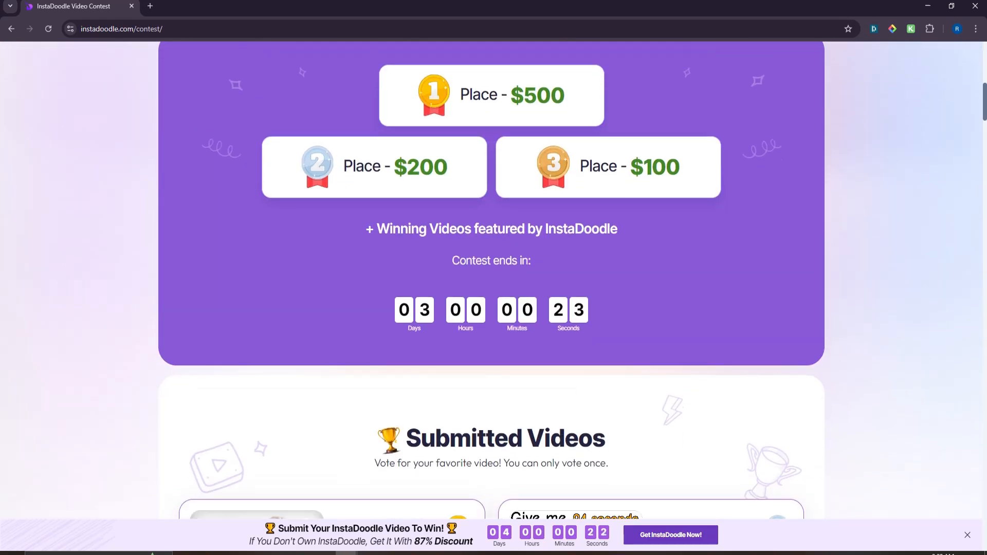
scroll(570, 423, down, 6)
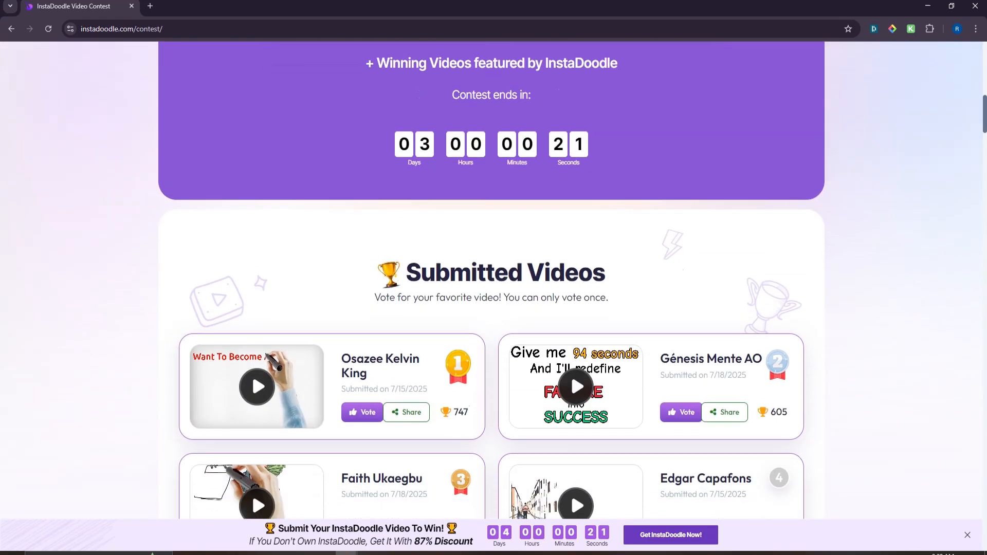
scroll(949, 209, down, 6)
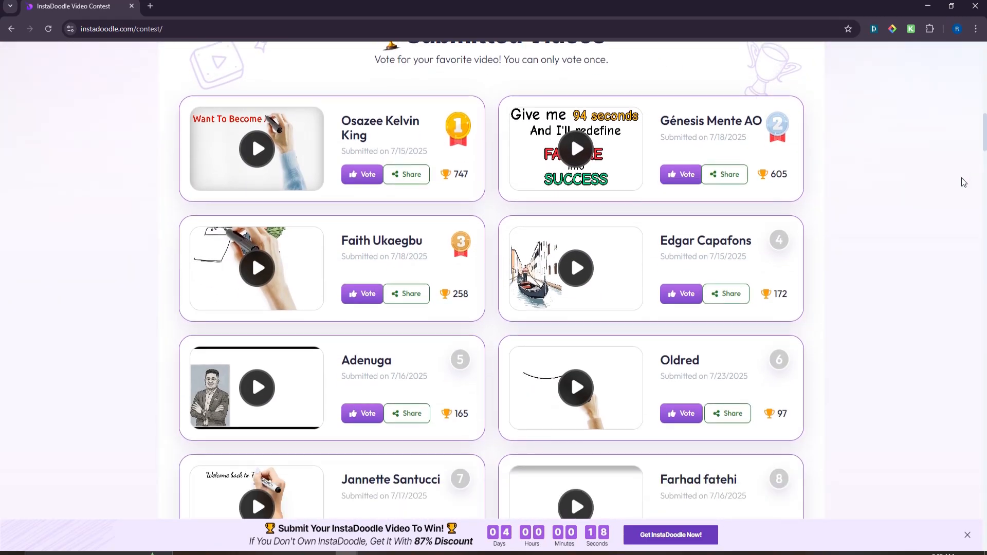
scroll(949, 211, down, 4)
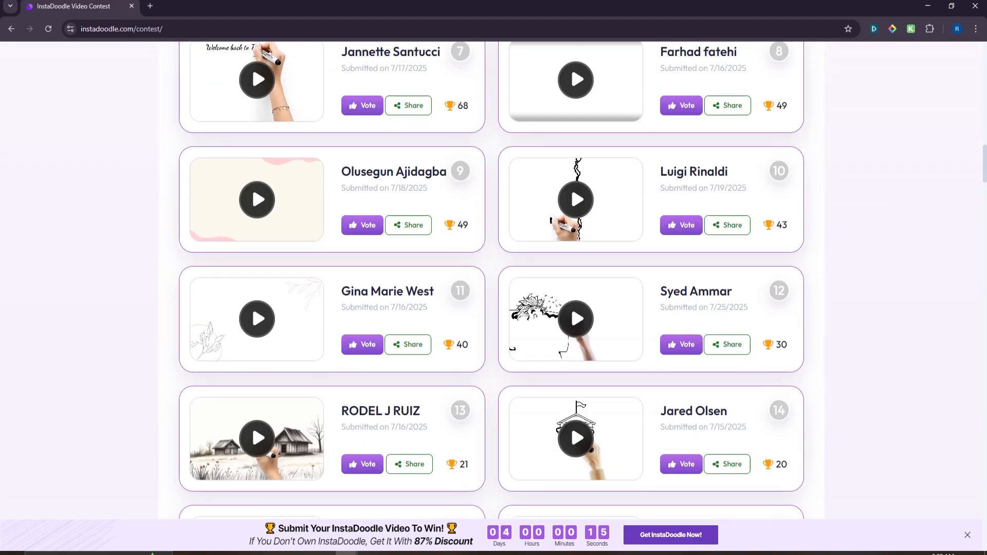
drag(983, 172, 985, 329)
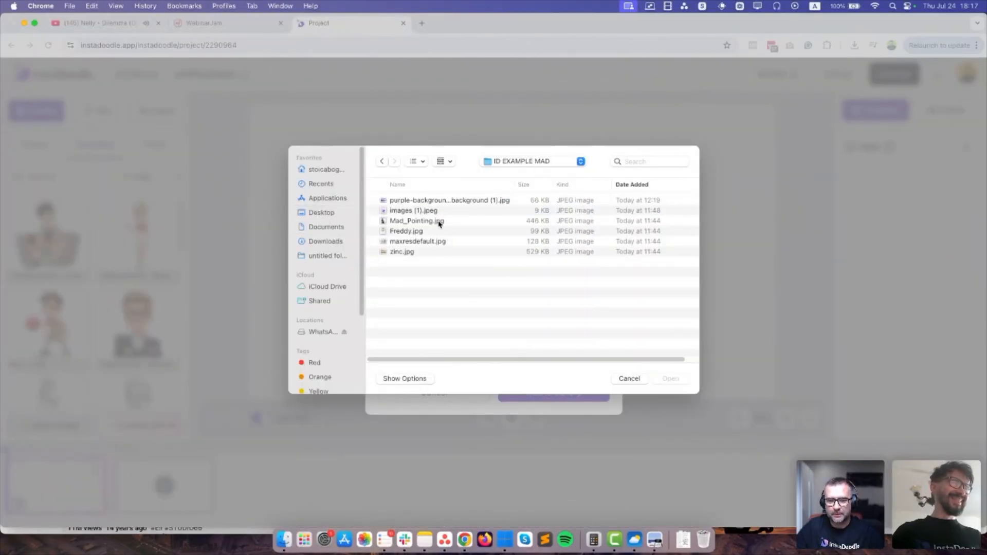
Choose Mad_Pointing.jpg from the ID EXAMPLE MAD folder as the image to upload
double_click(440, 222)
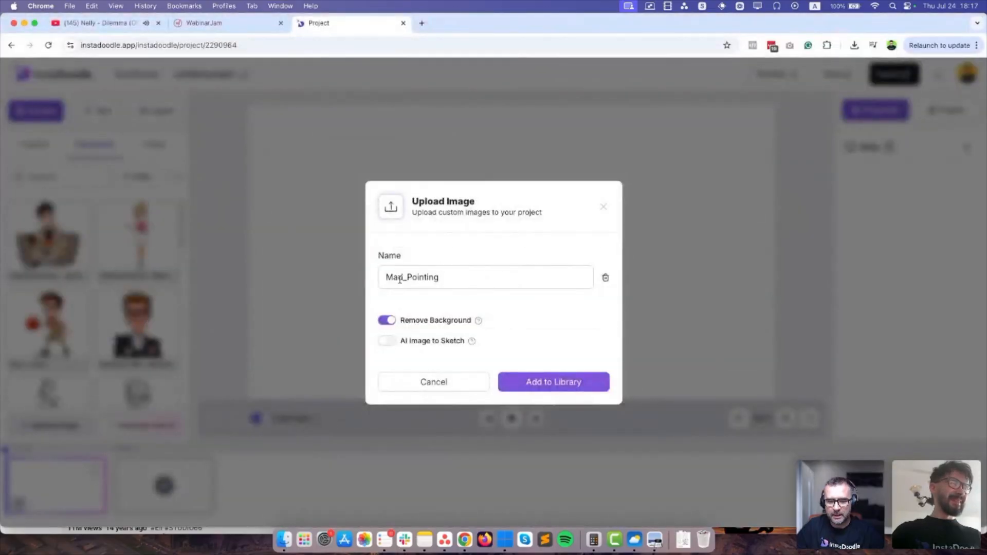
click(387, 342)
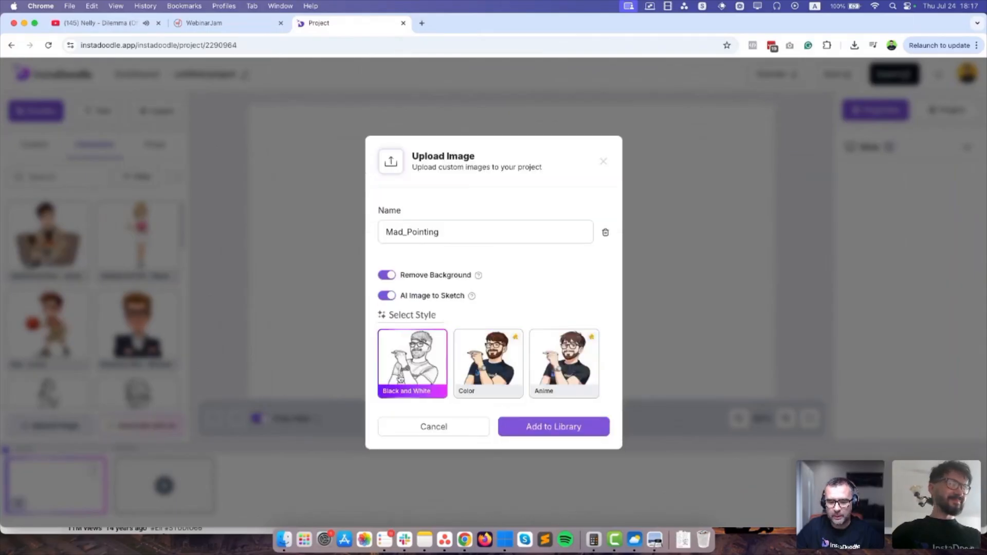
click(486, 386)
click(585, 383)
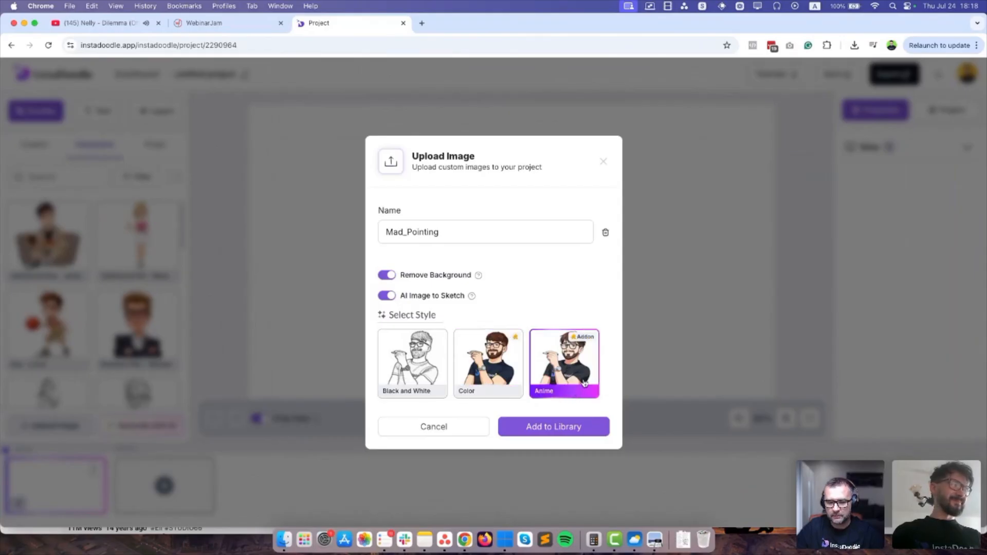
click(426, 382)
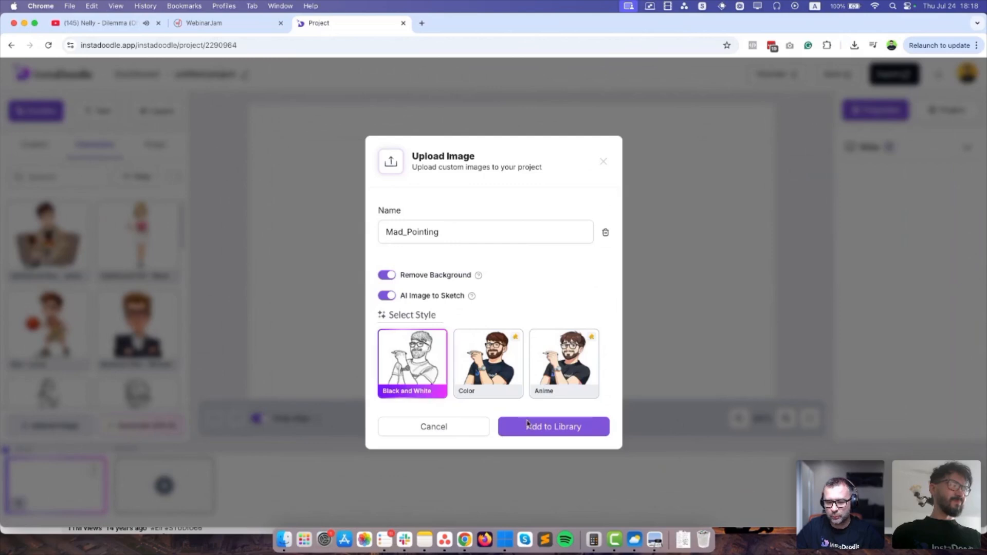
click(387, 295)
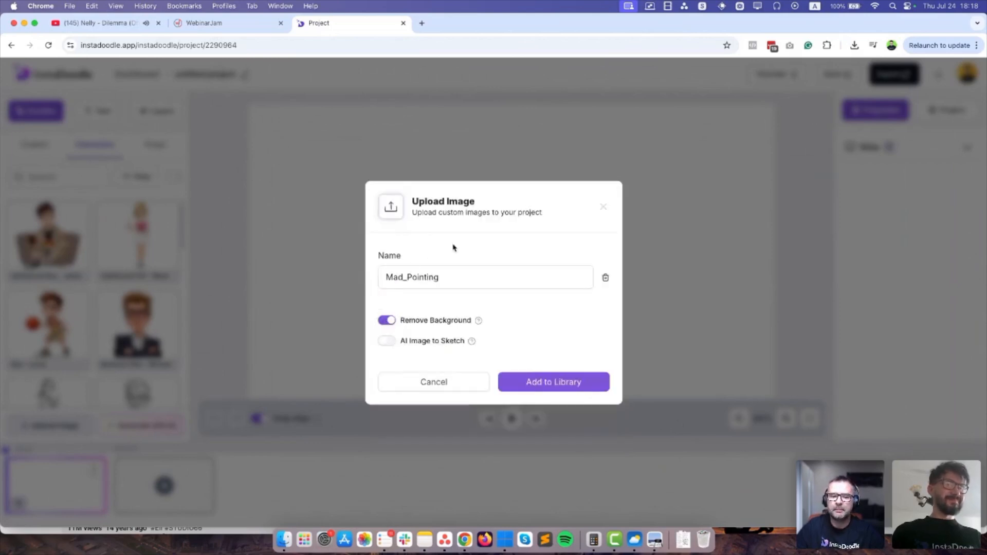
Add the Mad_Pointing photo to the library with its background removed, and place it at the slide's upper centre
click(572, 391)
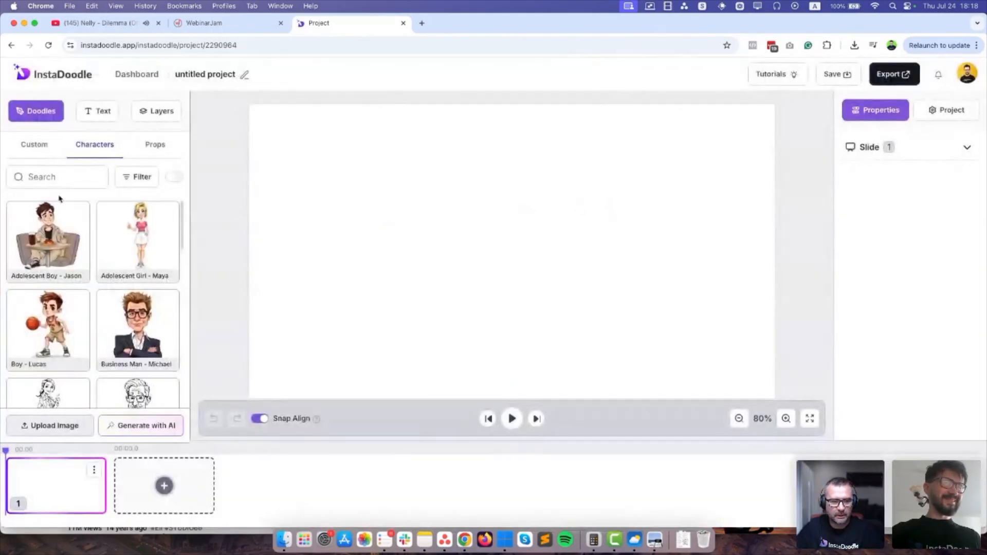
click(50, 153)
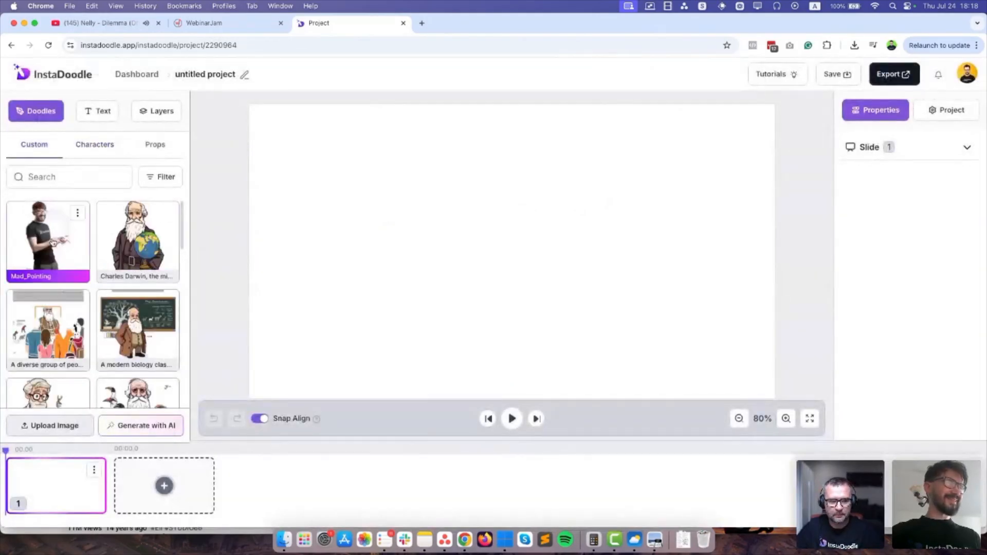
click(500, 282)
drag(500, 282, 507, 209)
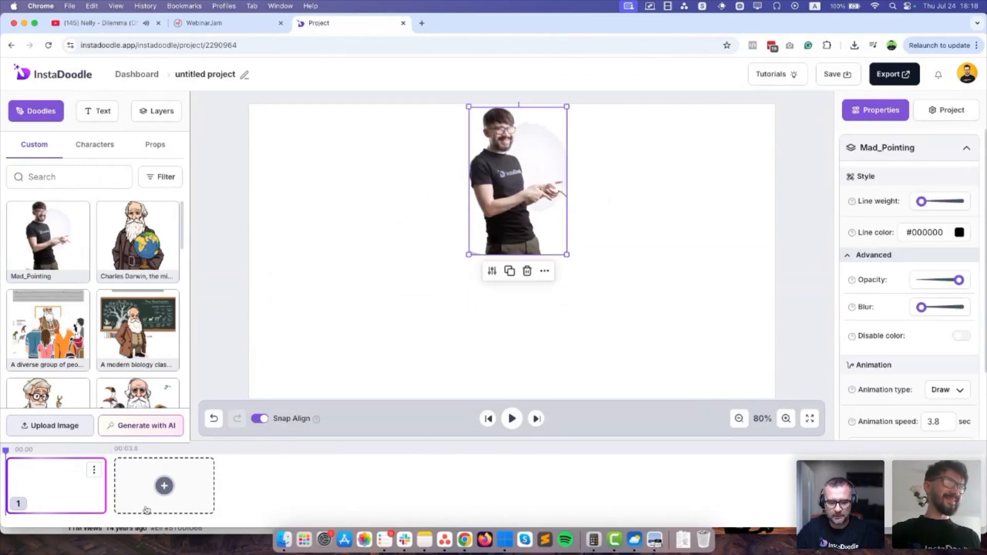
Upload Mad_Pointing.jpg again as a Black and White AI sketch with the background removed, adding it to the library
click(45, 426)
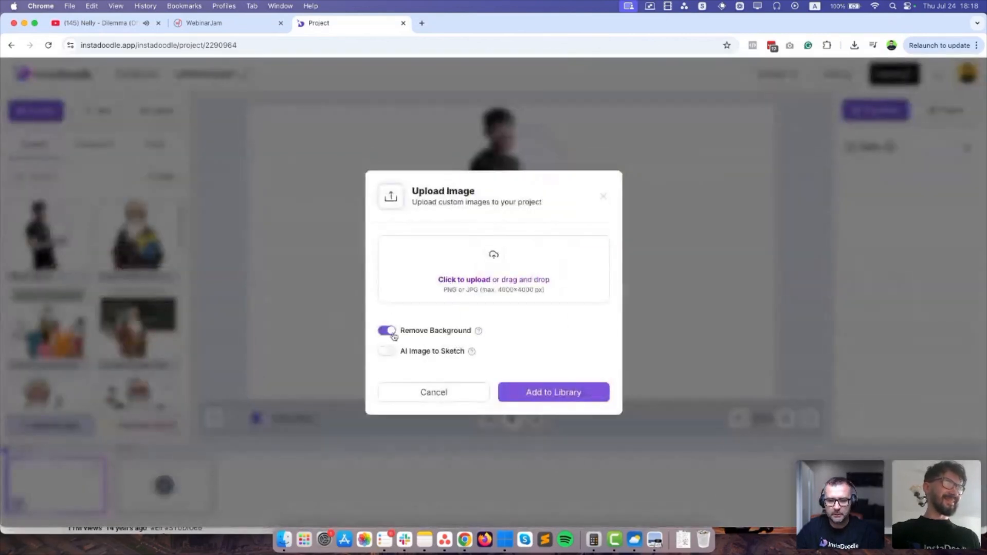
click(494, 265)
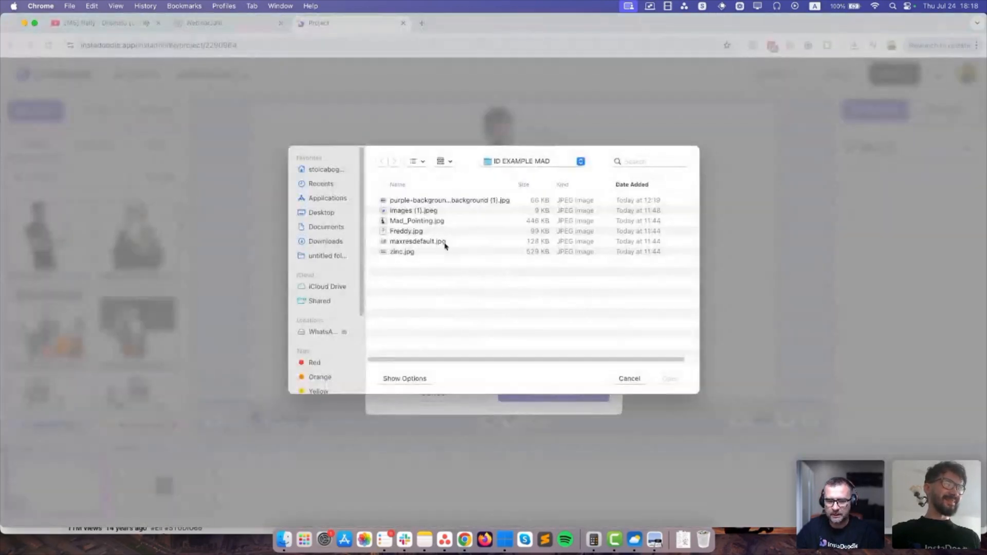
double_click(413, 225)
click(389, 342)
click(459, 379)
click(425, 389)
click(536, 427)
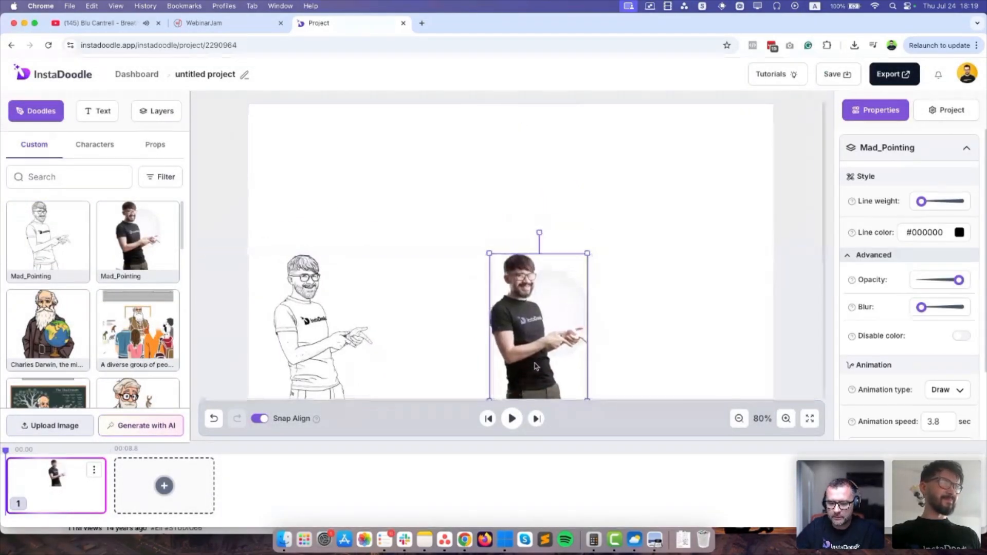
Enlarge the photo and the black-and-white sketch to nearly full slide height, with the sketch placed left of the photo
drag(589, 252, 680, 112)
mouse_move(619, 240)
mouse_down()
mouse_move(546, 250)
mouse_move(562, 249)
mouse_up()
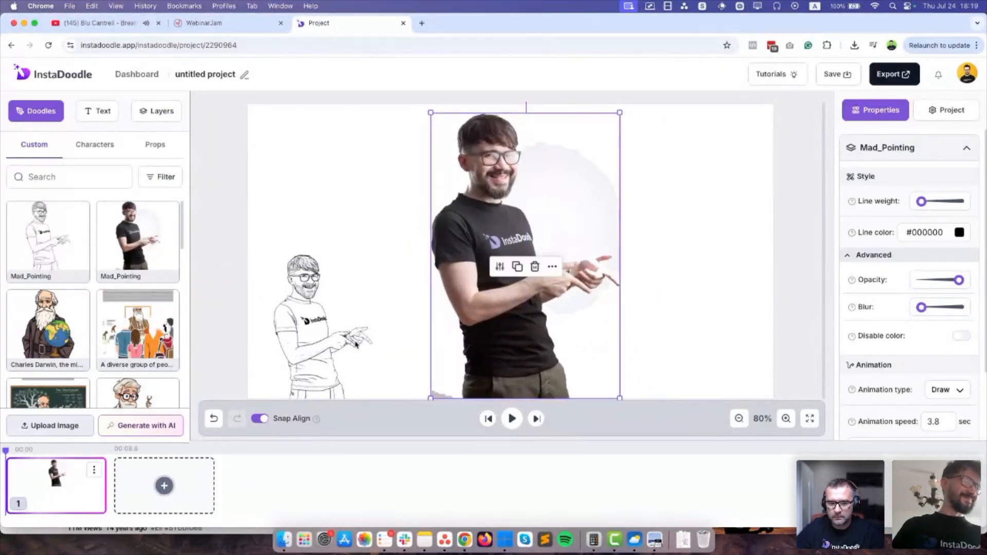
click(354, 318)
drag(370, 253, 465, 109)
drag(360, 335, 332, 335)
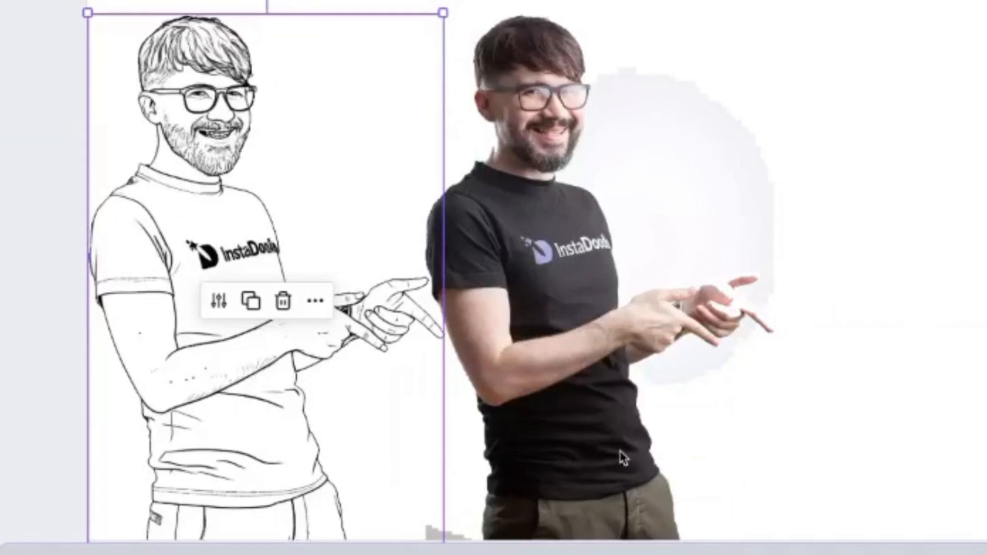
click(919, 212)
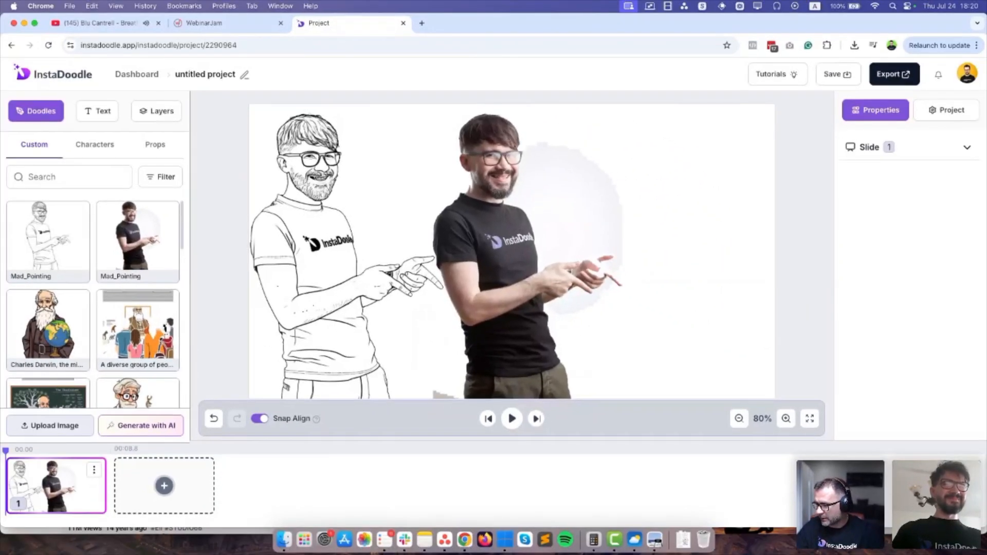
Upload Mad_Pointing.jpg once more as a Color AI sketch with the background removed, adding it to the library
click(39, 426)
click(510, 263)
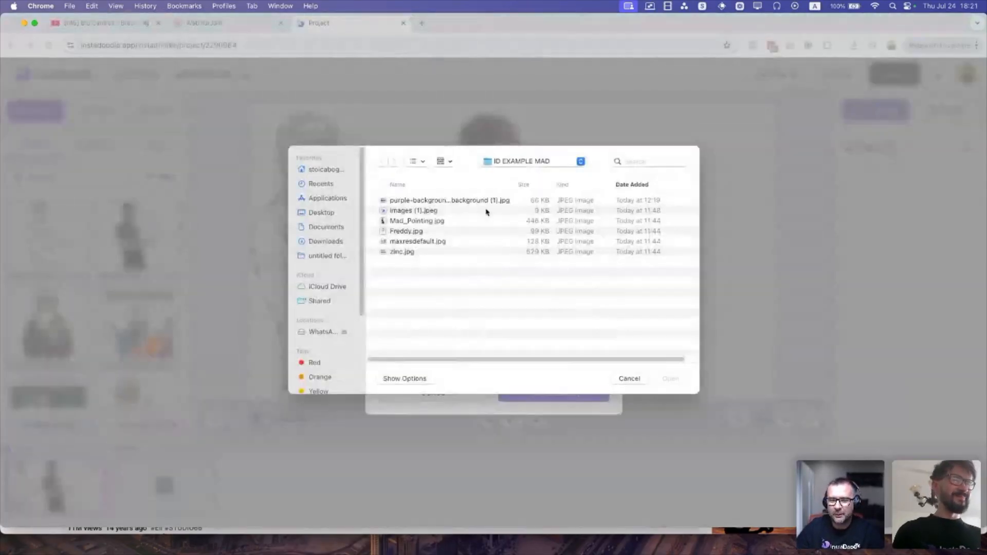
double_click(417, 221)
click(384, 340)
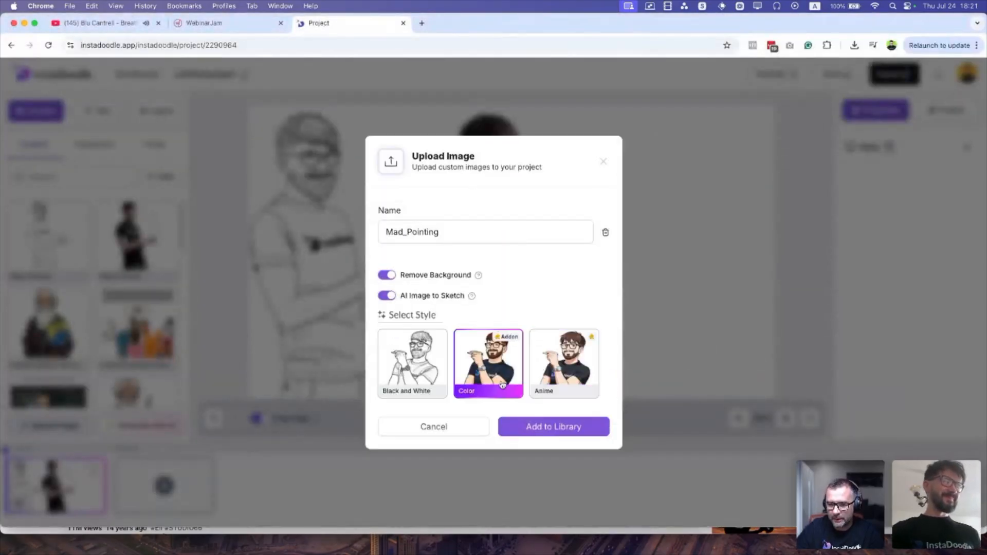
click(565, 434)
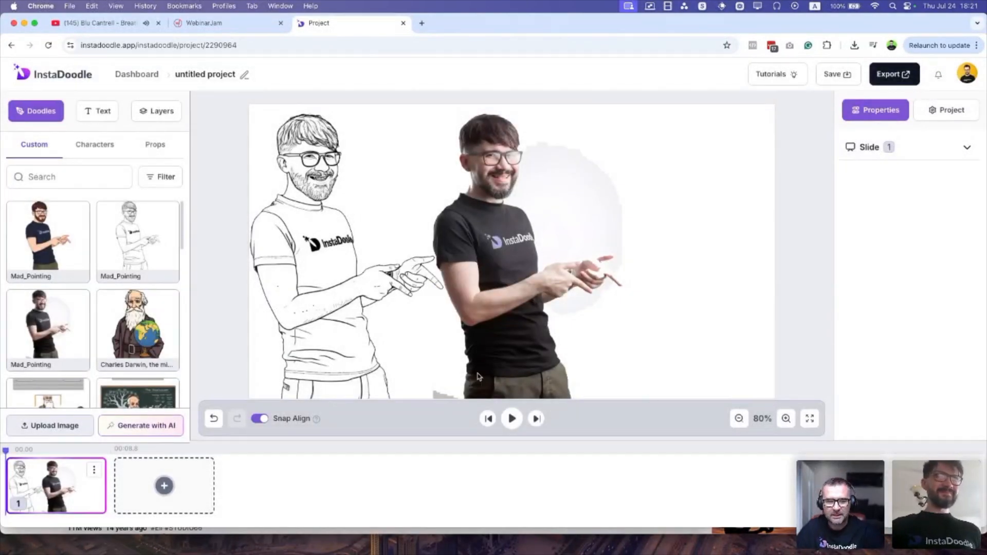
Place the color sketch enlarged at the slide's right side, and shift the photo slightly left to make room
click(55, 246)
drag(525, 281, 677, 352)
drag(717, 252, 801, 129)
drag(671, 300, 650, 302)
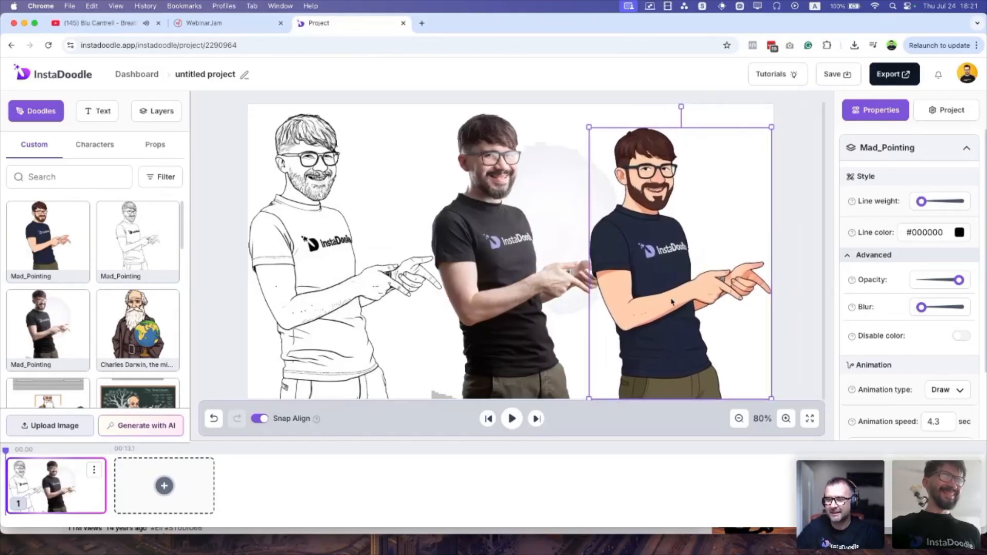
click(530, 309)
drag(526, 309, 512, 310)
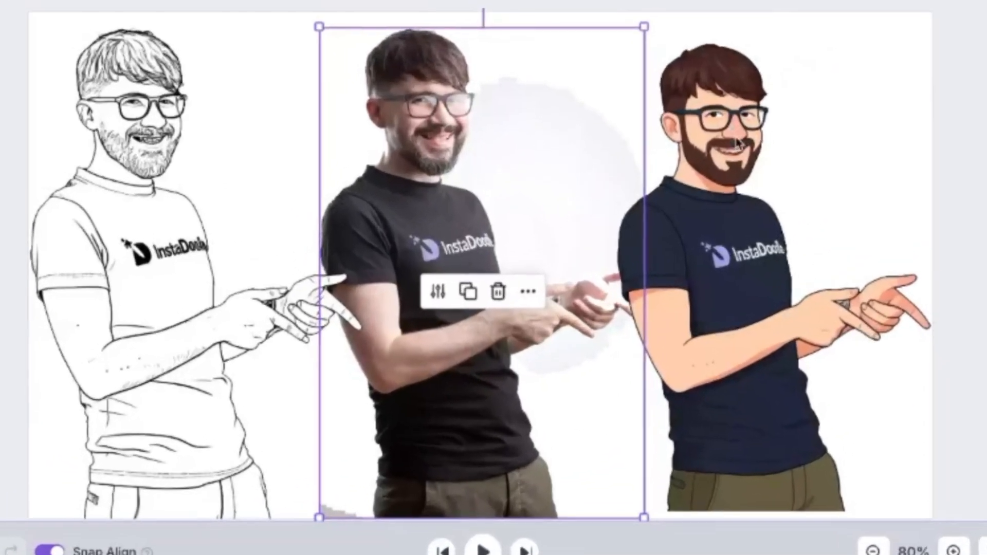
Open the color sketch of the pointing man in the Doodle Editor
click(664, 179)
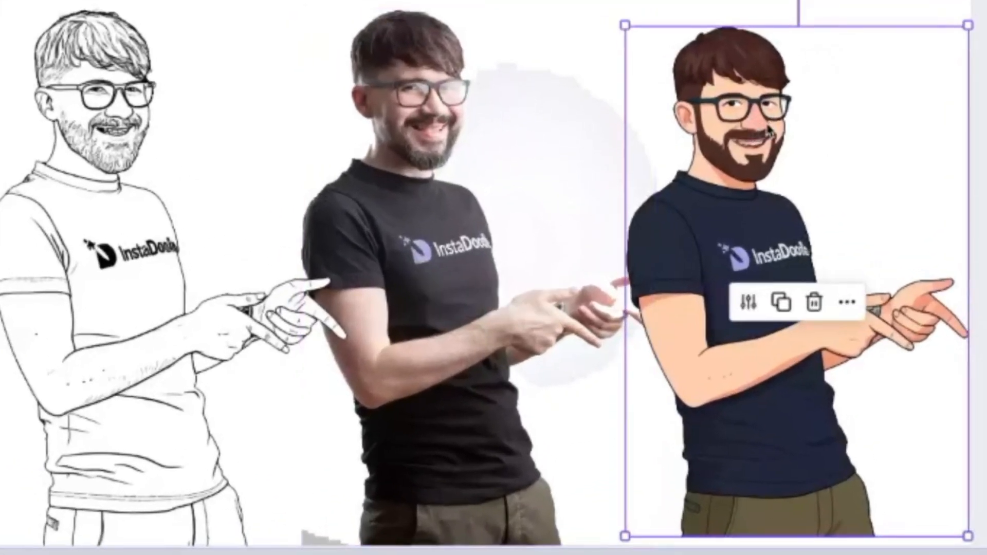
click(749, 303)
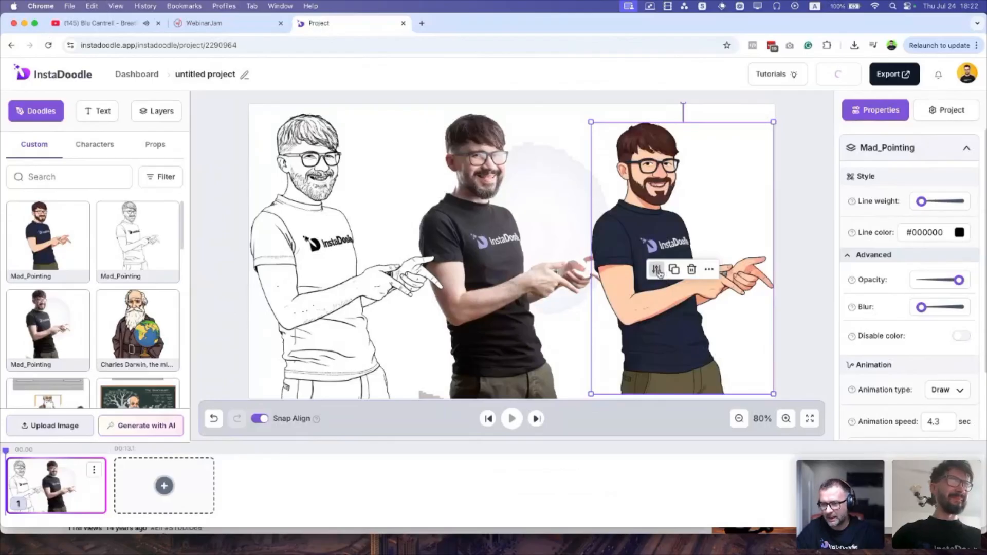
click(658, 269)
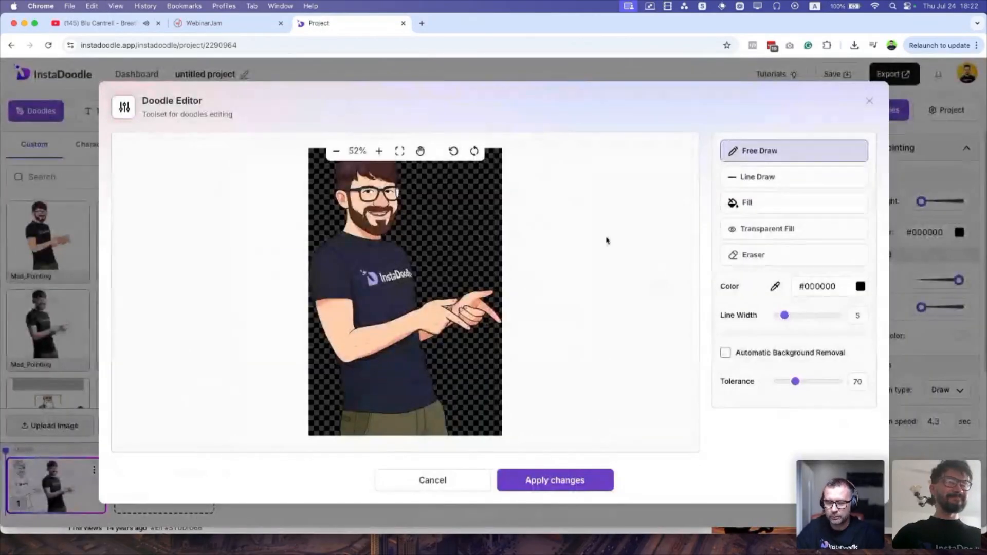
Sample the arm's skin tone #fccfae as the drawing color, try the Fill tool, and return to Free Draw
click(783, 207)
click(774, 292)
click(370, 329)
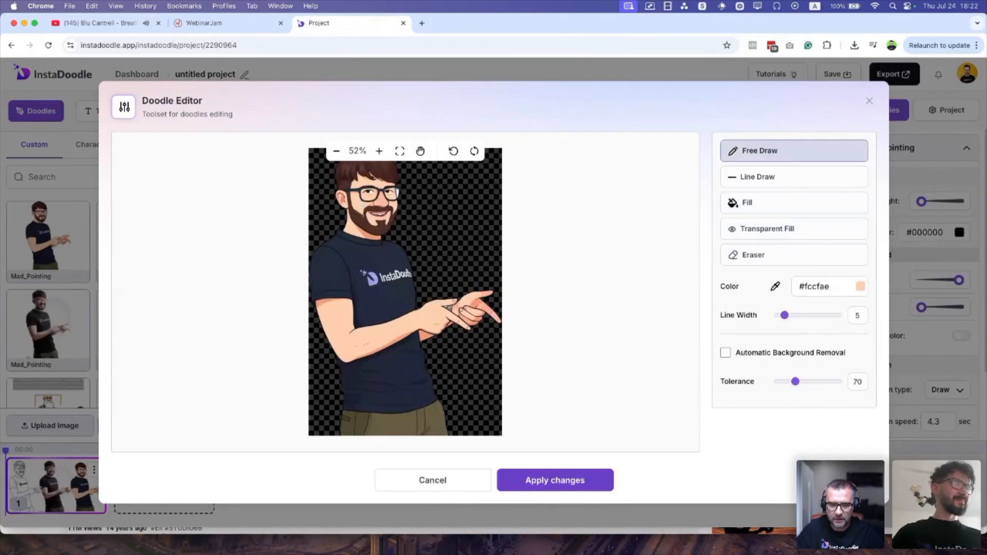
click(780, 212)
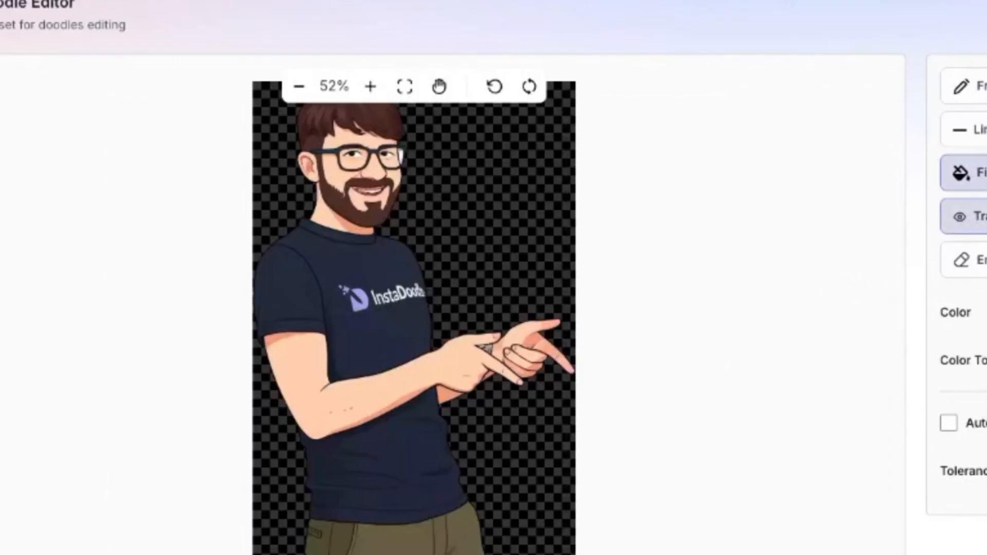
click(961, 86)
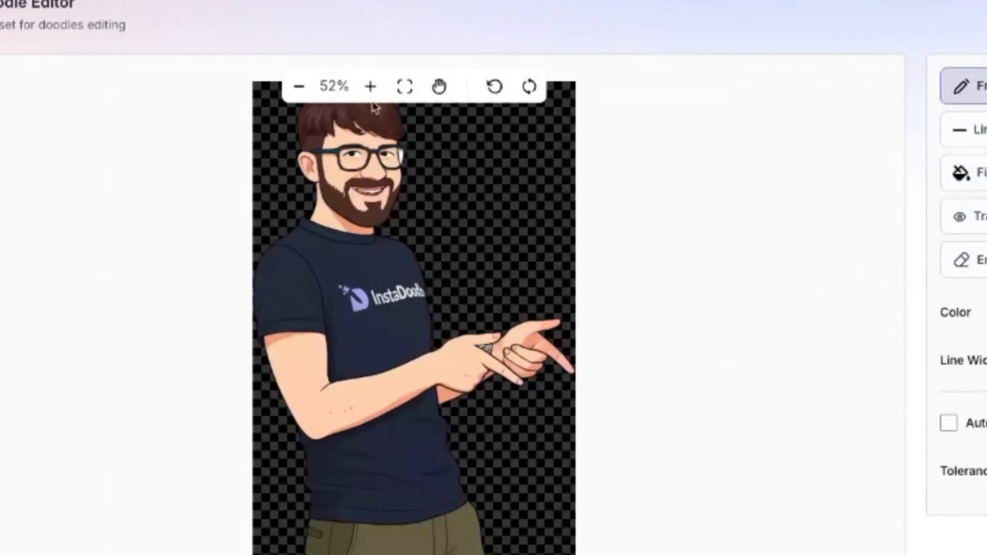
Inspect the color sketch's face at 128% zoom, and apply the Doodle Editor changes
click(370, 86)
click(370, 85)
click(370, 86)
click(370, 86)
click(371, 86)
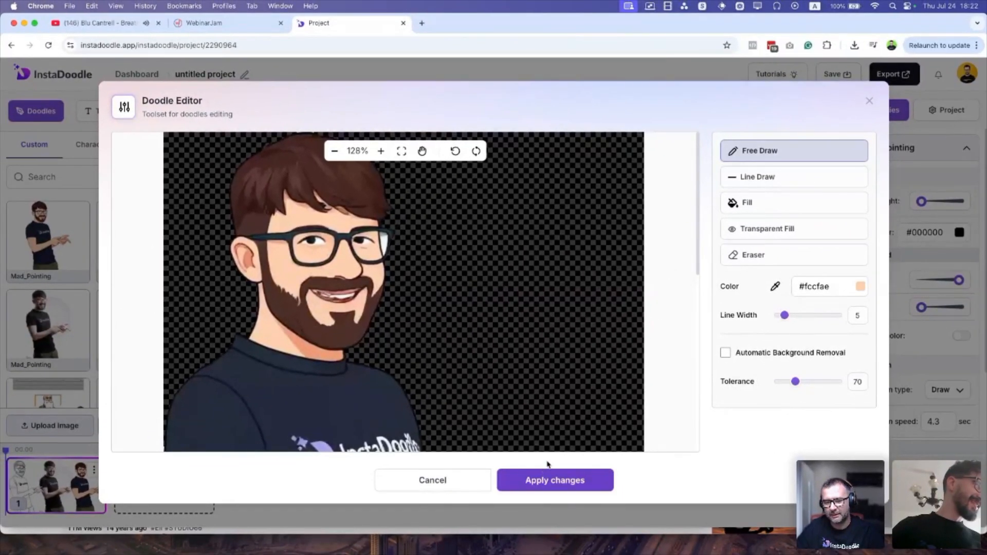
click(629, 551)
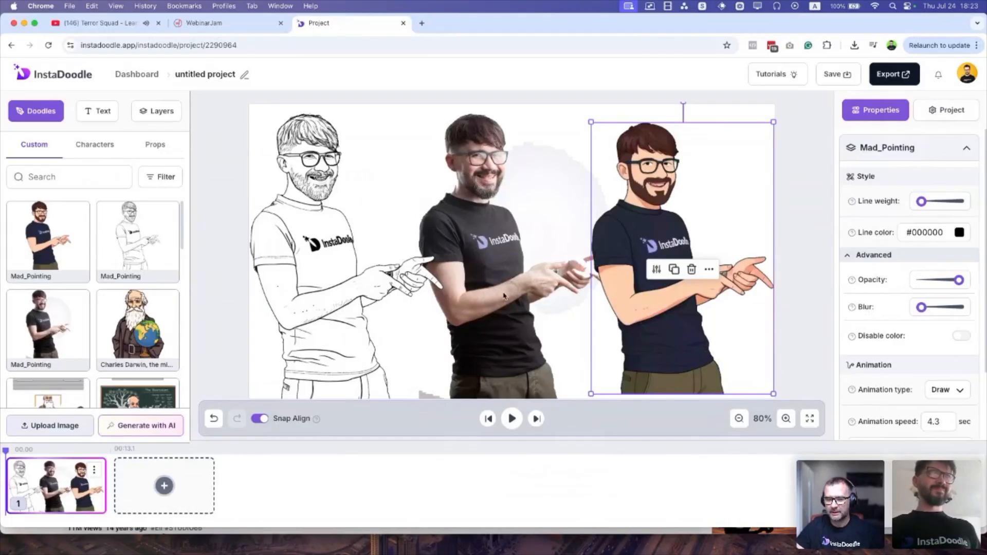
Upload Mad_Pointing as an Anime AI sketch with the background removed, adding it to the library
click(77, 425)
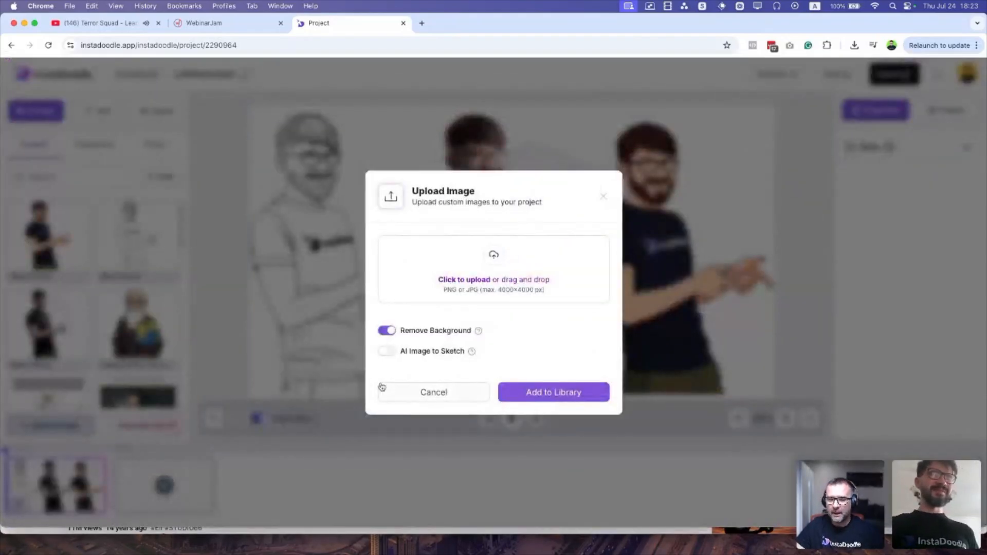
click(494, 258)
double_click(431, 222)
click(386, 341)
click(566, 362)
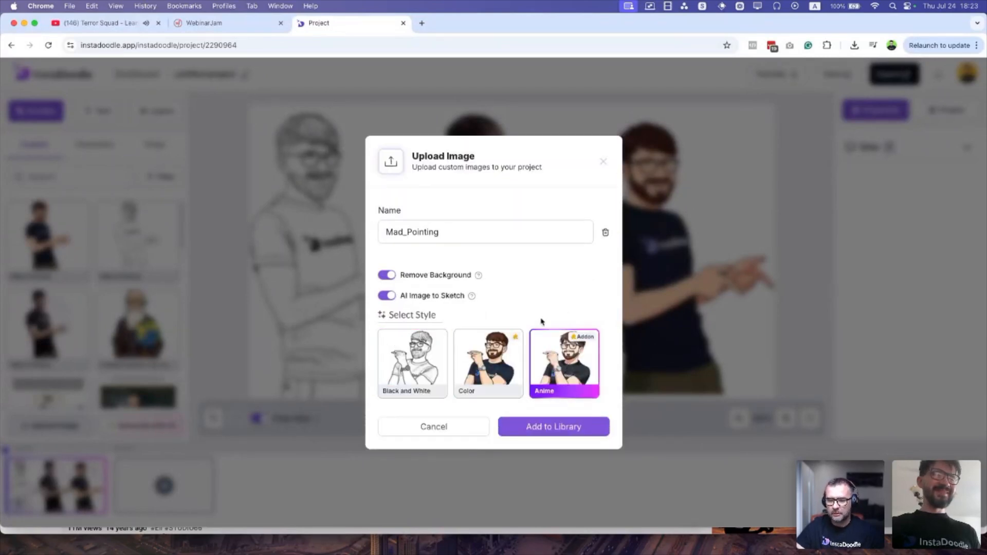
click(566, 436)
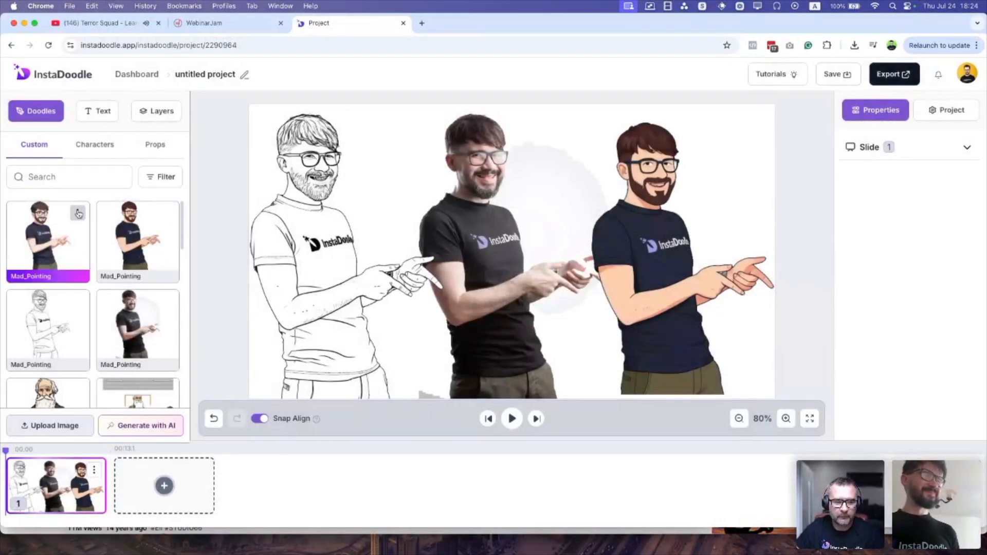
Place the anime sketch on the slide, enlarged to match the other figures, between the photo and the color sketch
click(78, 214)
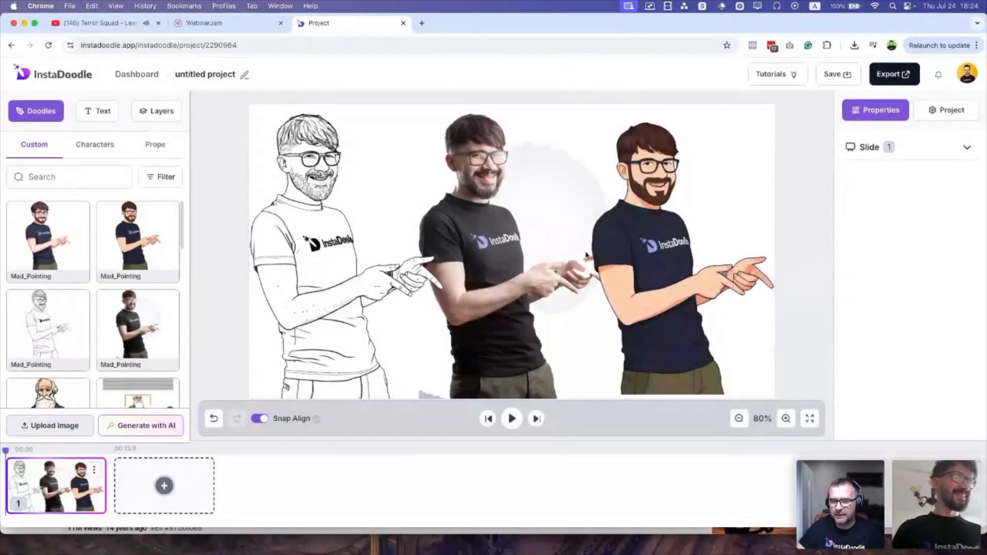
drag(561, 286, 634, 356)
drag(464, 291, 427, 289)
click(580, 285)
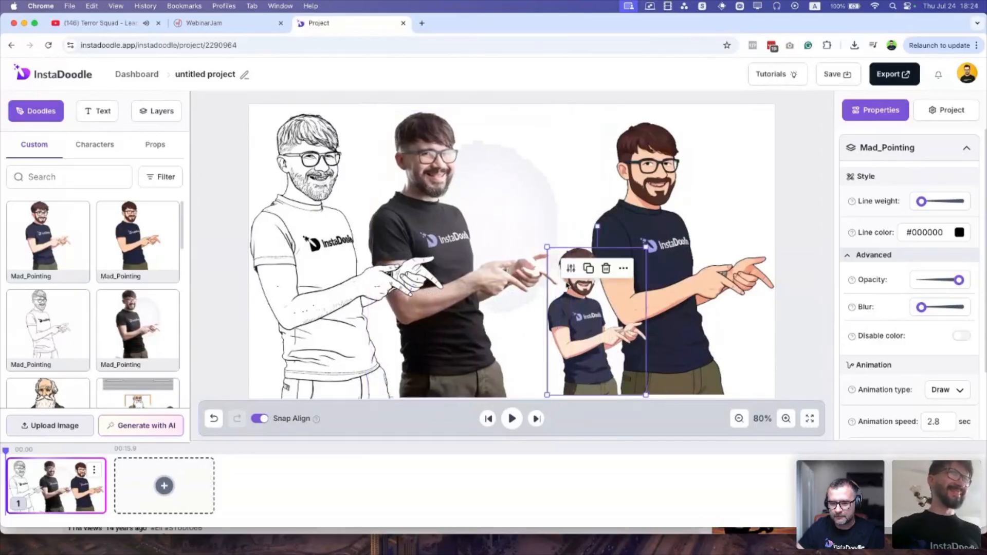
drag(585, 303, 556, 302)
drag(617, 248, 677, 112)
drag(593, 303, 606, 318)
click(573, 274)
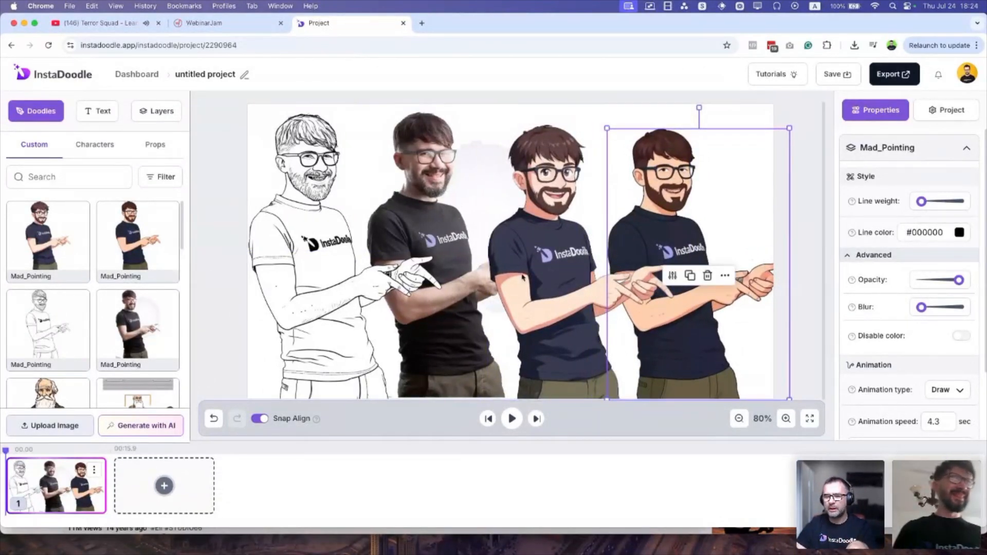
Swap the two colored figures so the anime sketch stands at the slide's far right and the color sketch beside the photo
click(297, 236)
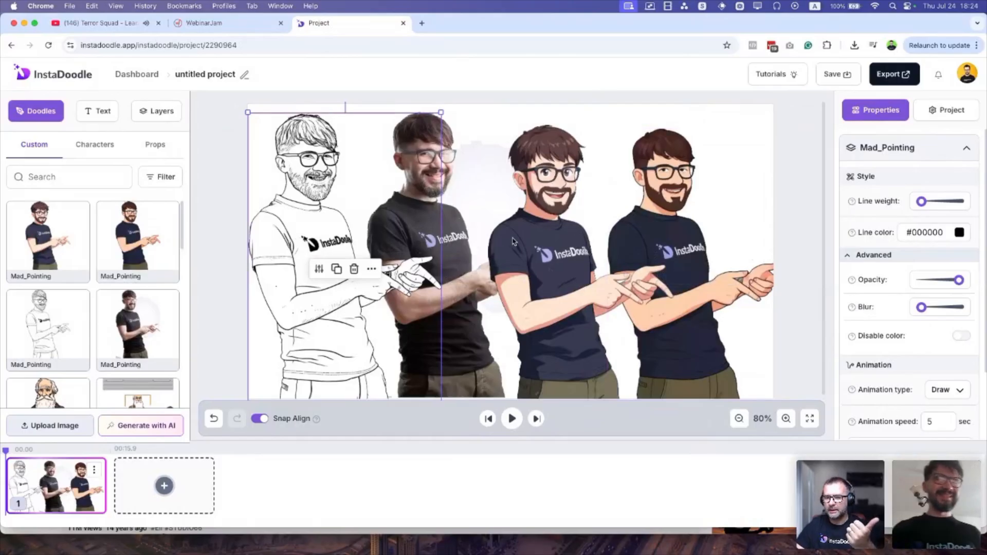
click(690, 221)
drag(690, 221, 674, 262)
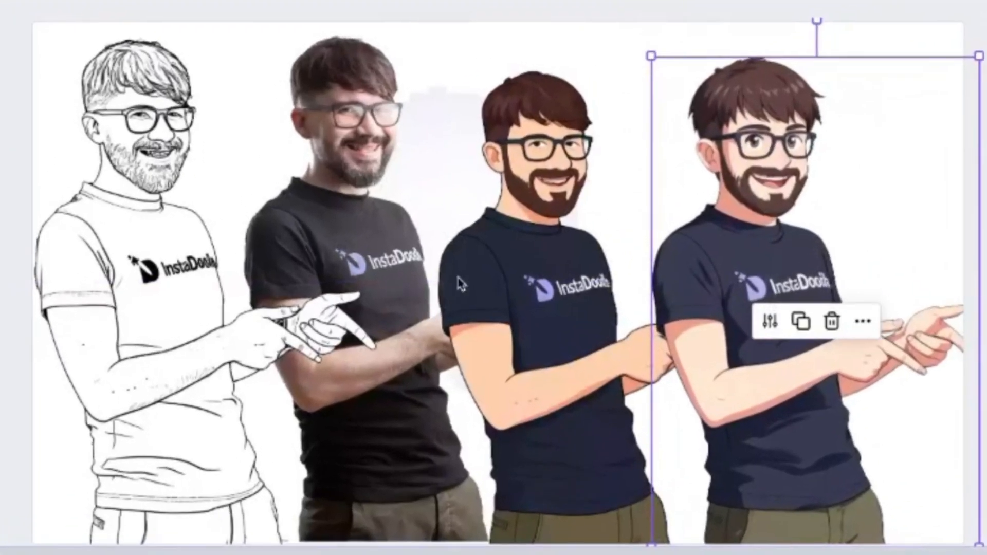
click(565, 254)
click(780, 199)
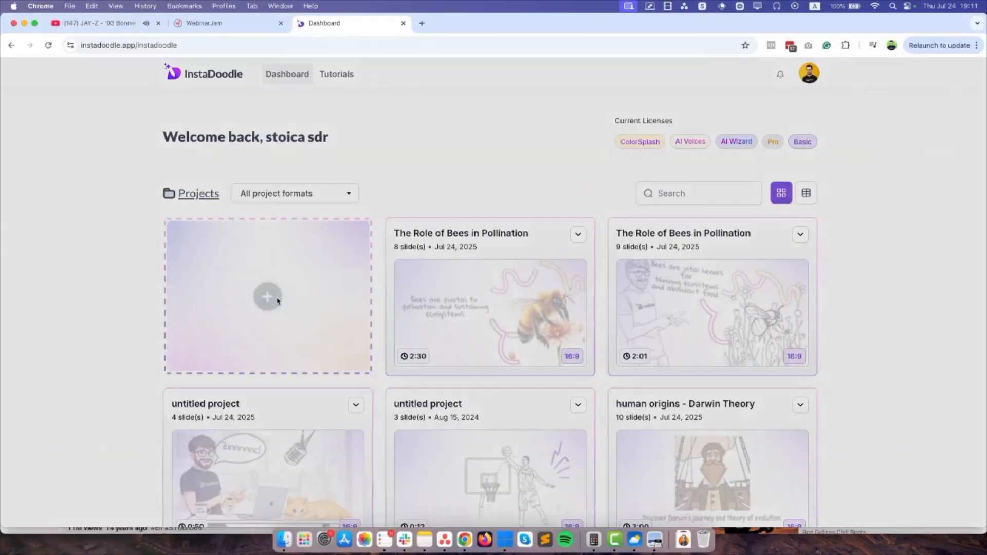
Start a new project from the dashboard using the AI Wizard
click(267, 295)
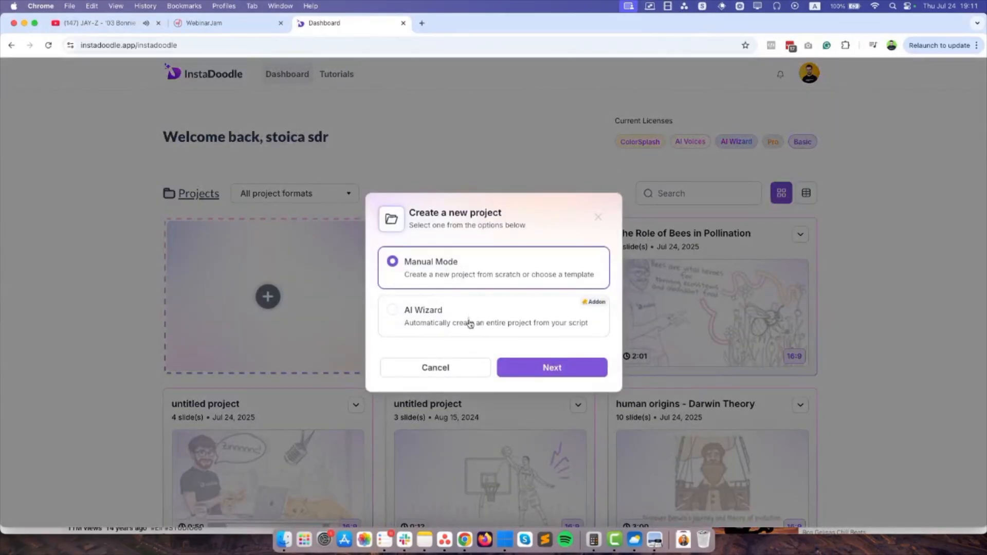
click(393, 310)
click(567, 373)
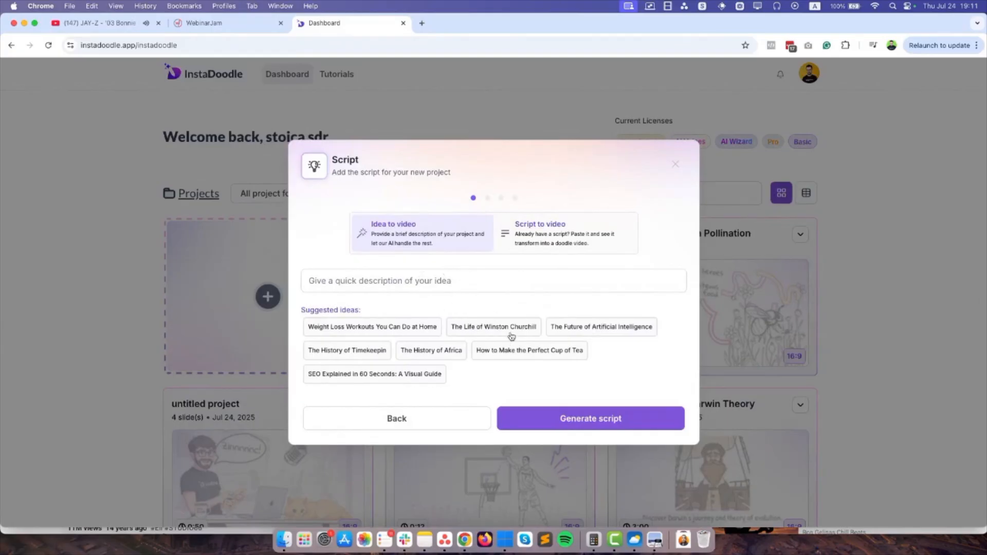
Set the video idea to "The Life of Abraham Lincoln", adapting the suggested Winston Churchill idea, and generate the script
click(530, 330)
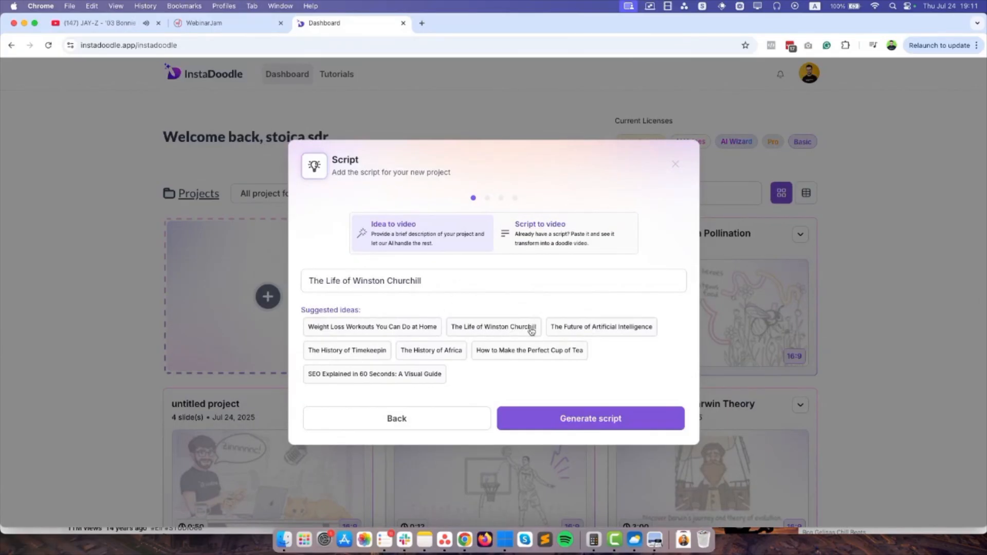
click(353, 281)
drag(353, 281, 452, 282)
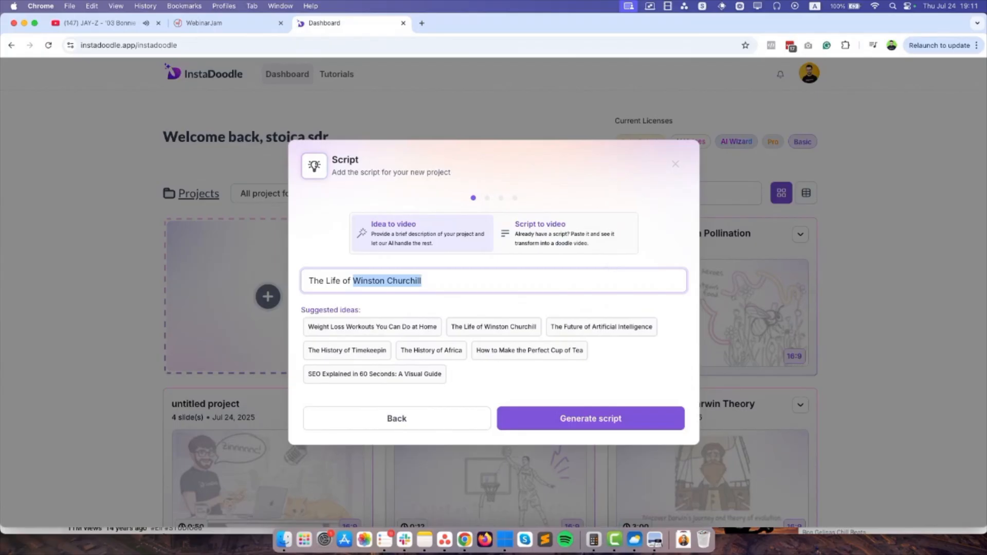
text(Abraham Linxol)
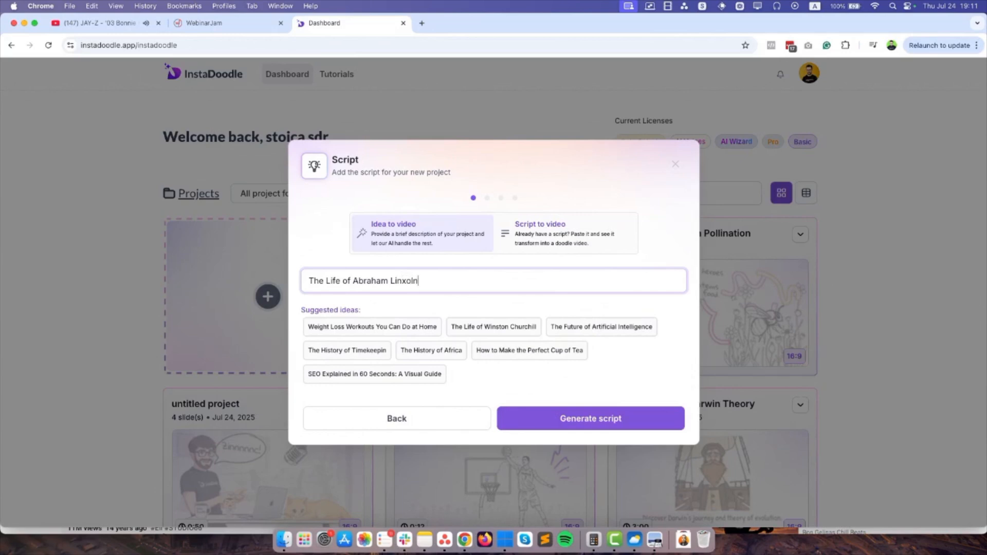
key(BackSpace)
key(BackSpace)
key(BackSpace)
click(619, 414)
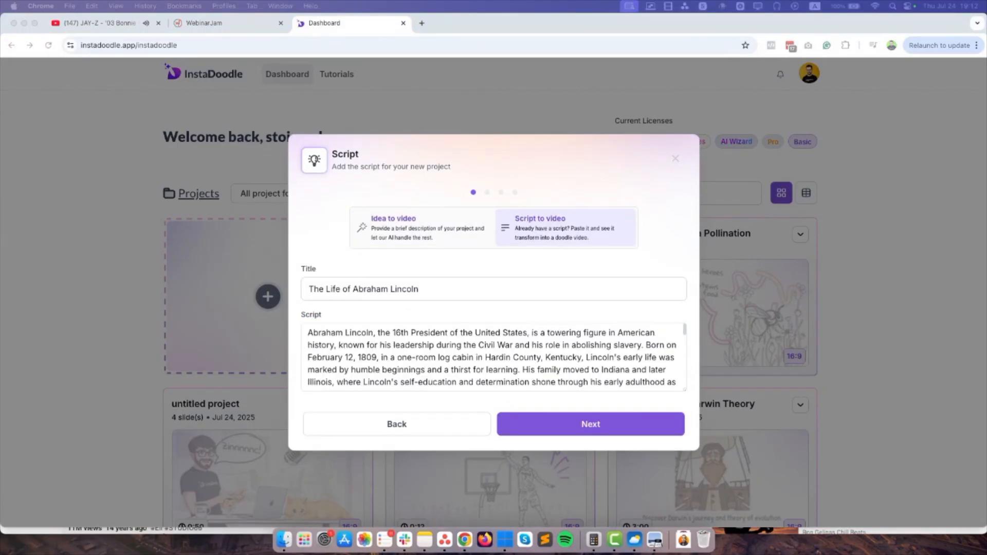
Accept the script and slide breakdown, and choose the Color Realistic AI style with the Minimal template in Presentation (16:9) format
click(602, 425)
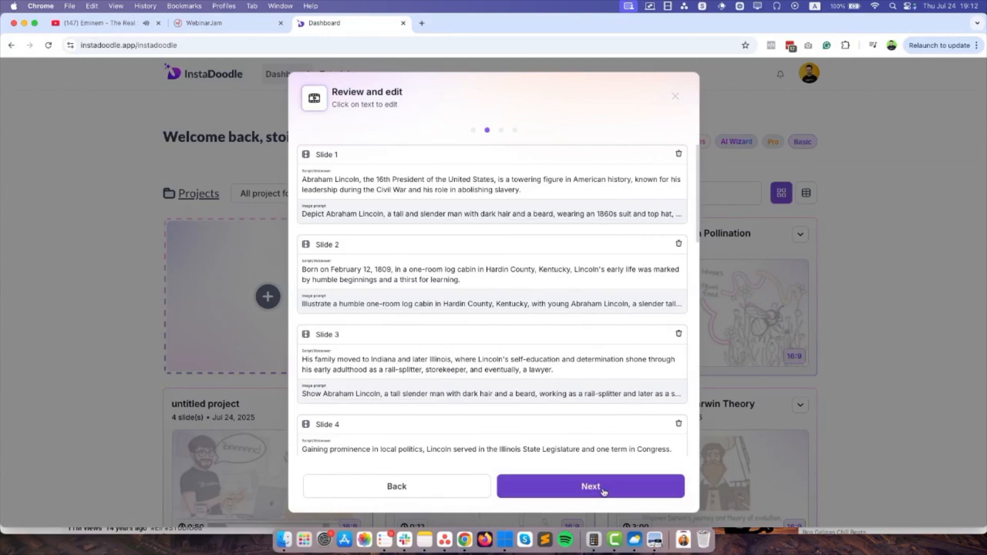
click(604, 492)
click(345, 214)
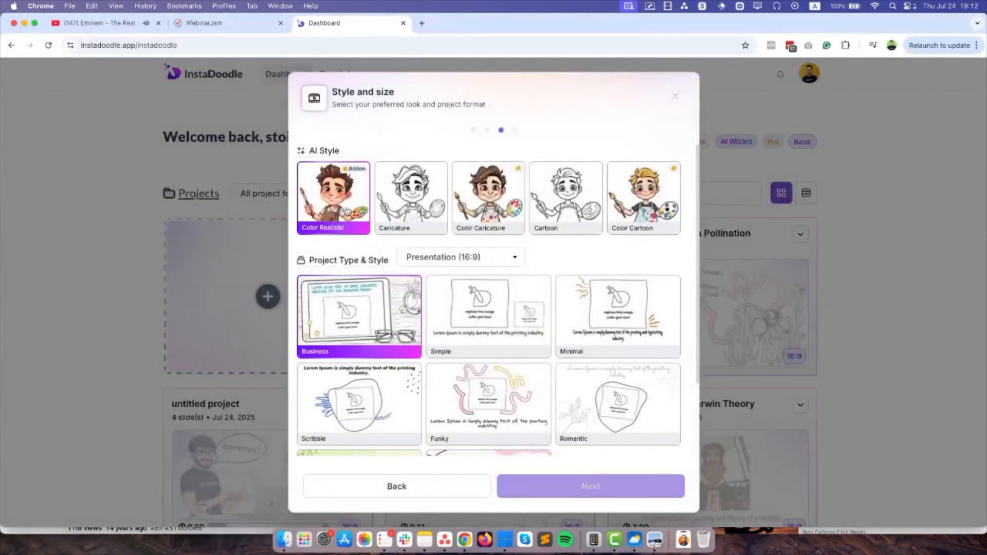
click(491, 309)
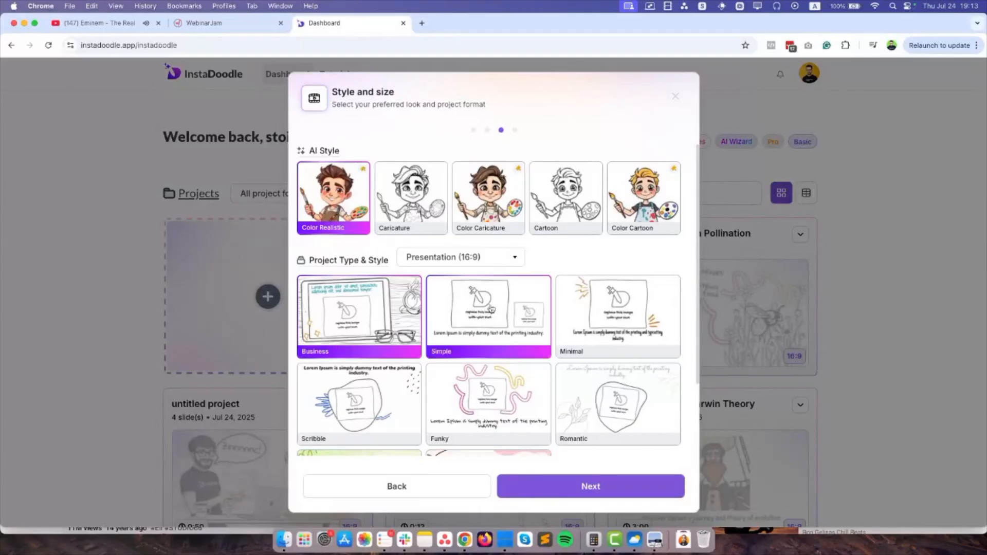
click(602, 318)
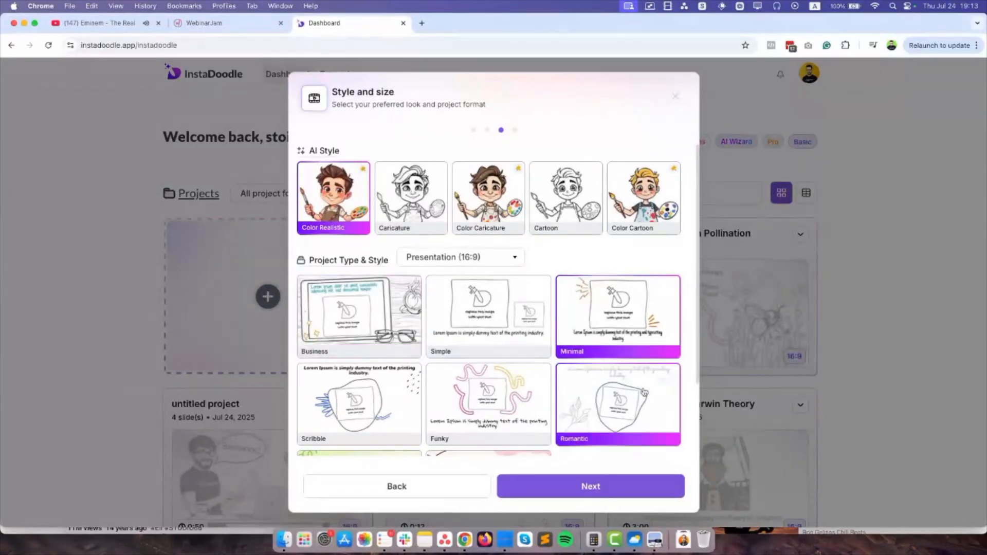
Turn off the AI voiceover and create the project
click(616, 490)
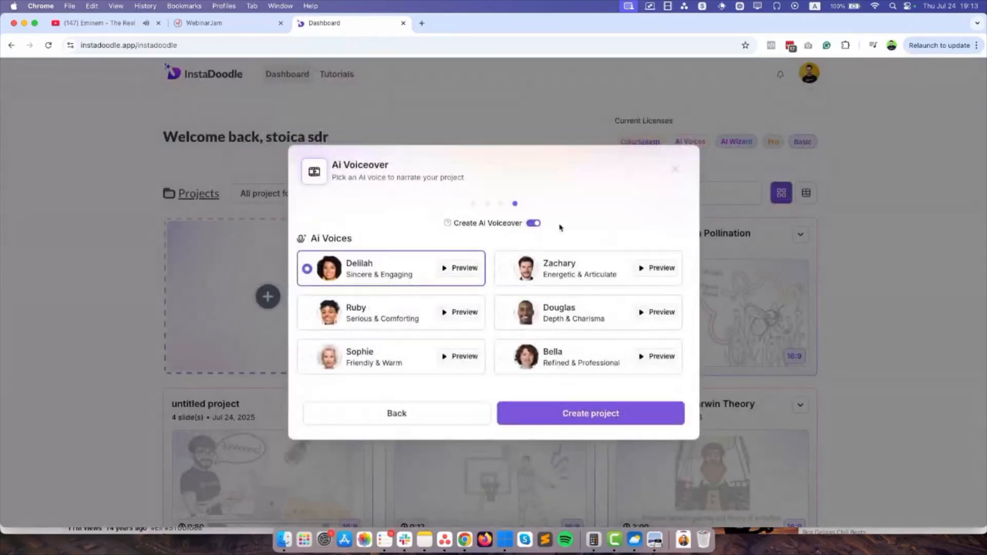
click(534, 223)
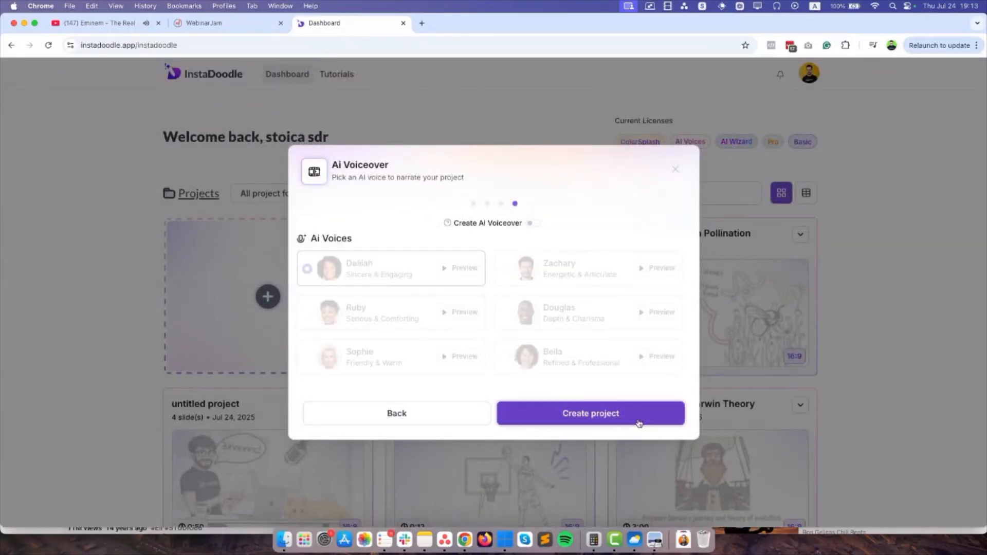
click(639, 424)
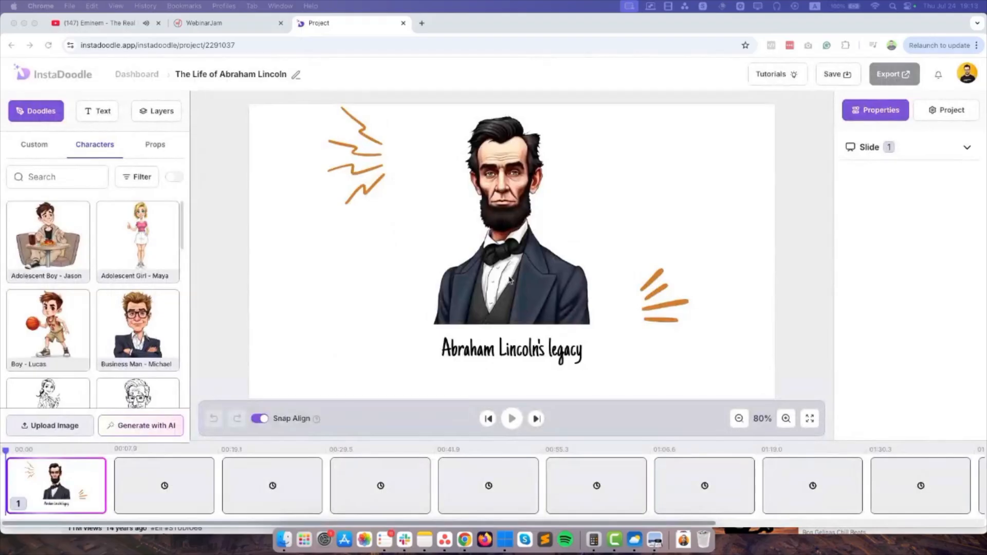
On slide 1, move the "Abraham Lincoln's legacy" title above the portrait, and enlarge the portrait to reach the slide's lower edge
click(554, 358)
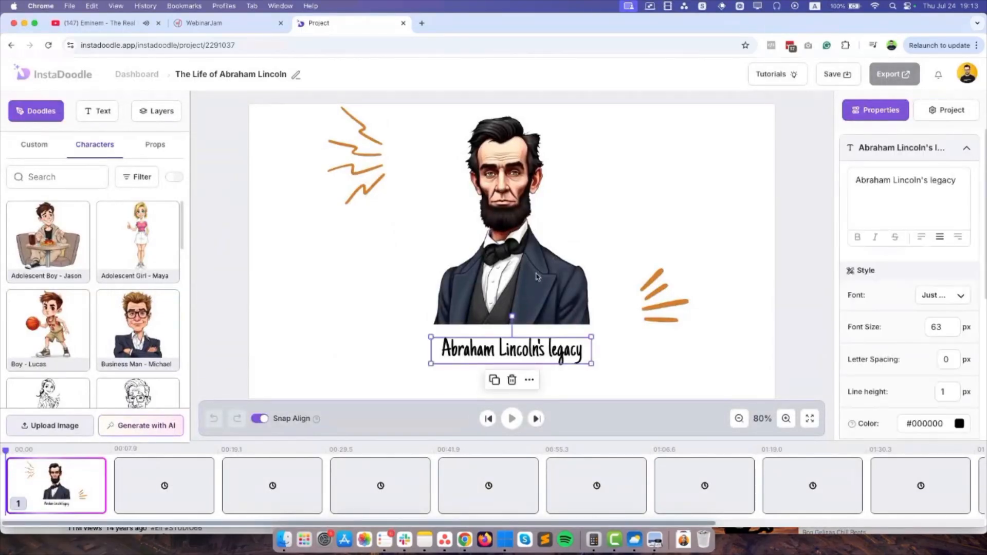
drag(522, 344, 505, 108)
click(493, 282)
drag(493, 282, 460, 357)
drag(555, 191, 654, 170)
drag(513, 258, 521, 265)
drag(494, 112, 506, 120)
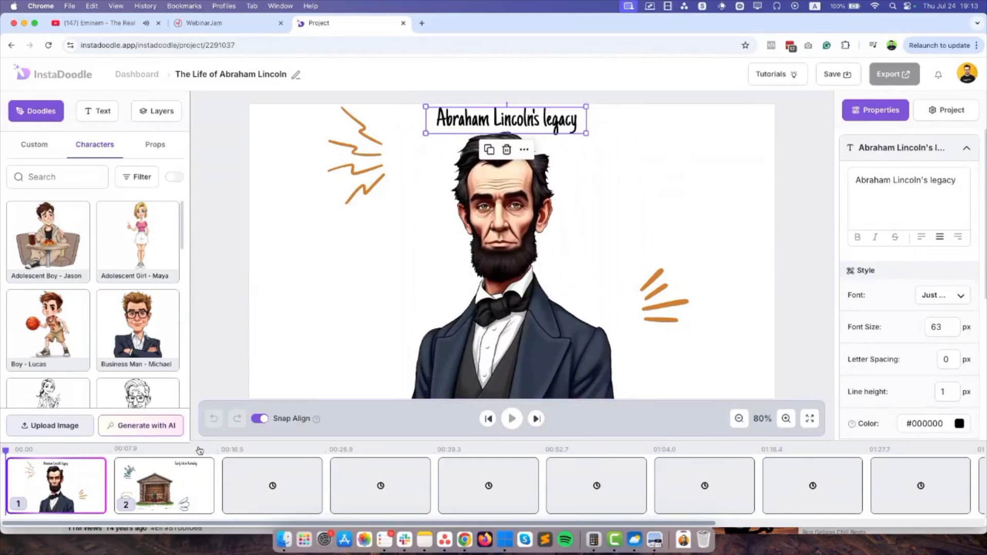
On slide 2, enlarge the log cabin illustration to nearly the full slide height
click(175, 486)
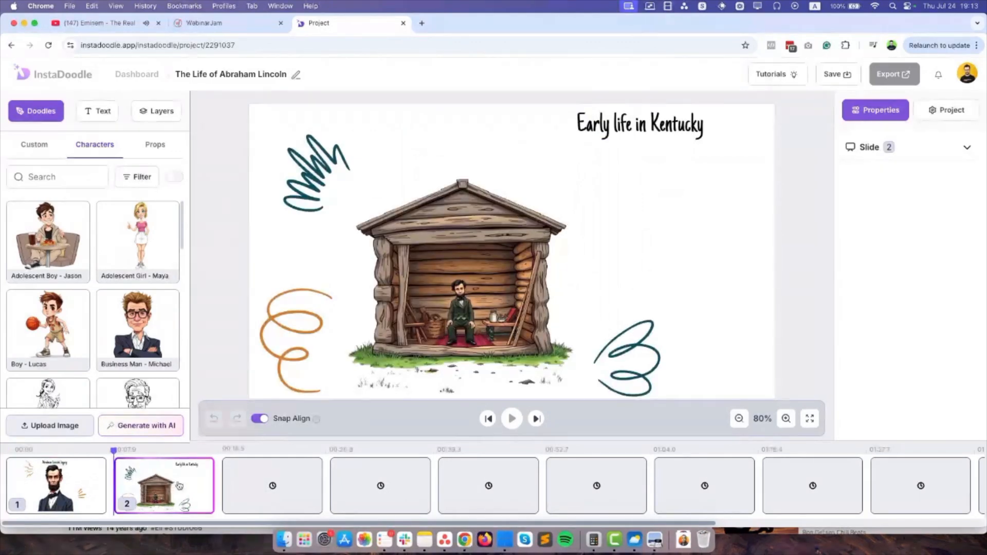
click(567, 216)
drag(567, 212, 617, 108)
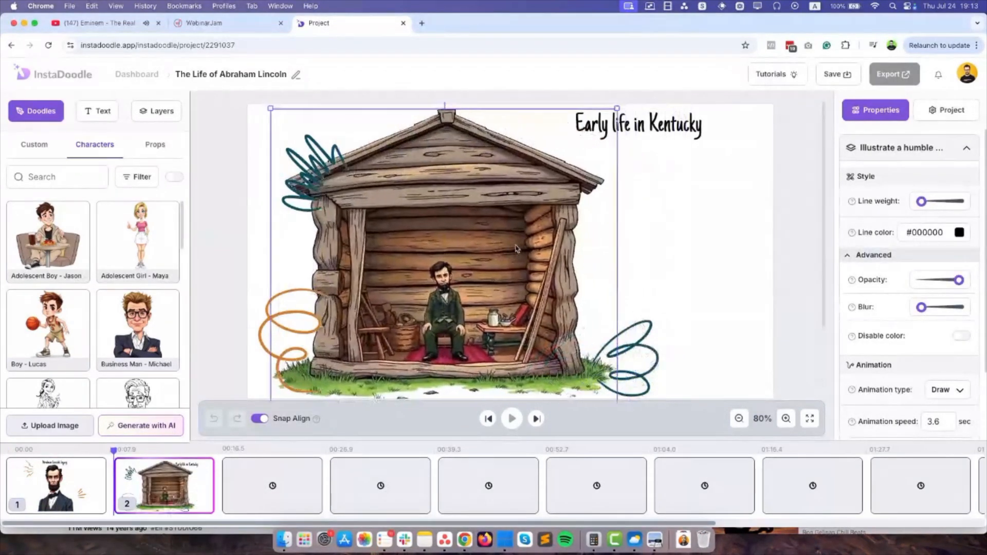
Enlarge the "Early life in Kentucky" title to font size 90, and tilt it to follow the roof's right slope
click(668, 124)
drag(681, 127, 729, 262)
drag(687, 226, 702, 227)
drag(720, 260, 695, 134)
drag(731, 213, 762, 251)
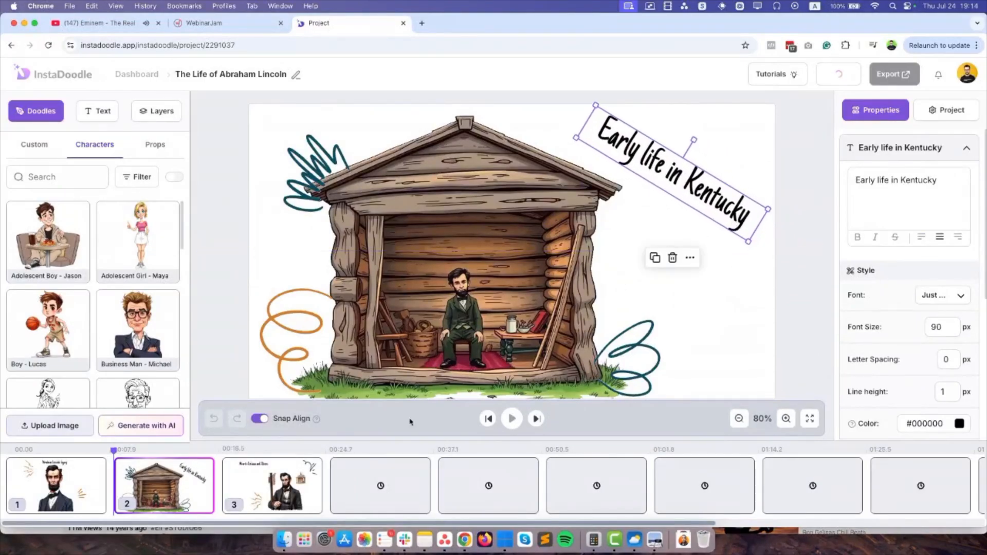
On slide 3, reposition the "Move to Indiana and Illinois" title beside Lincoln, tilting it upward to the right and enlarging it
click(268, 506)
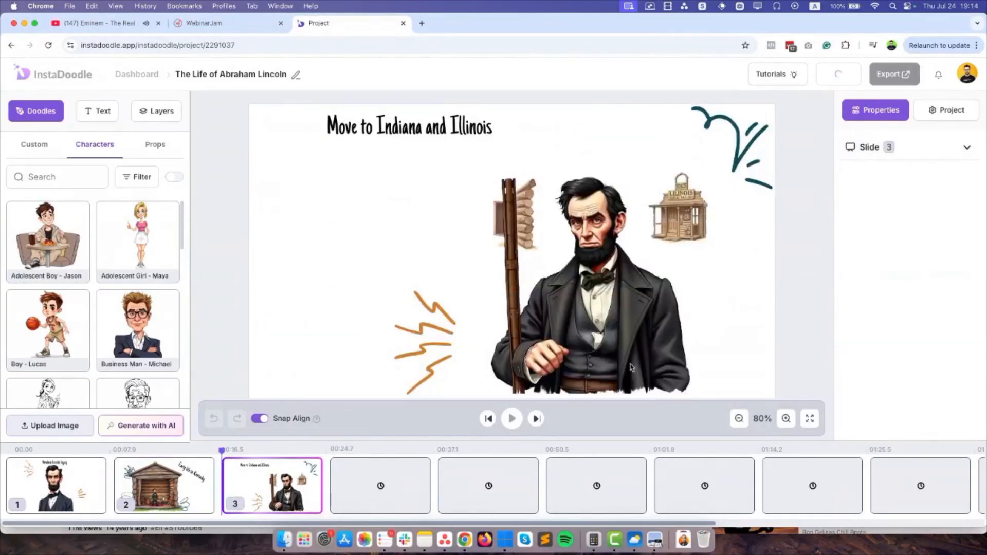
click(36, 481)
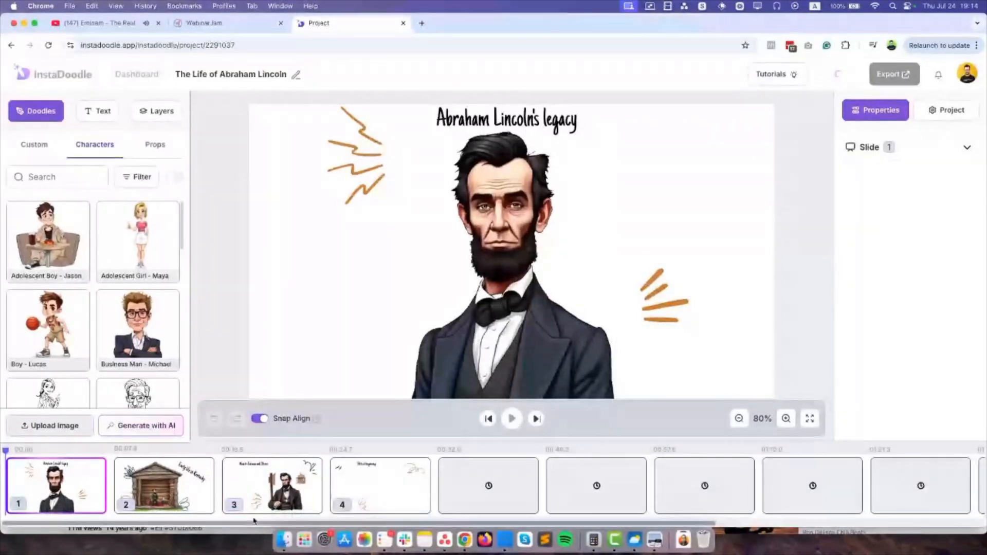
click(293, 504)
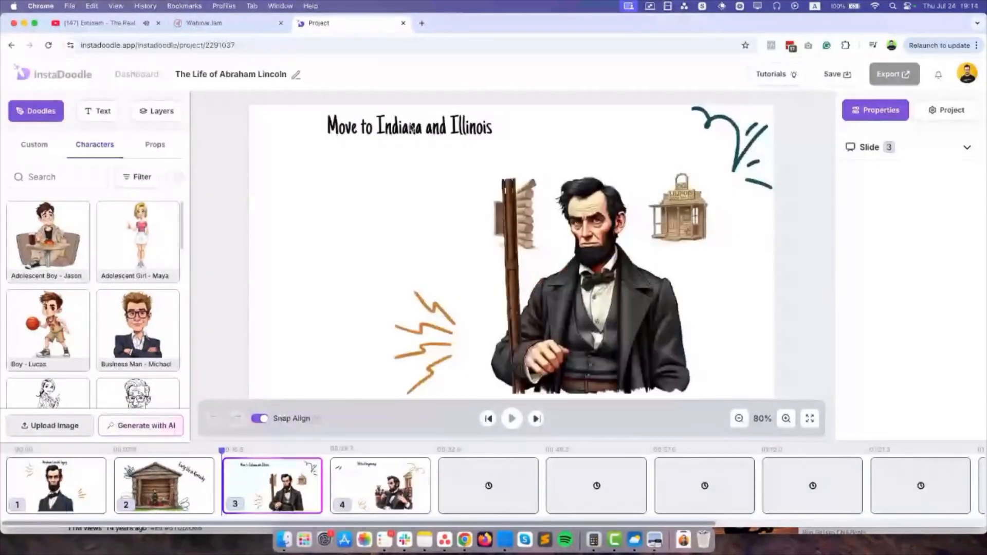
drag(429, 125, 403, 224)
drag(383, 193, 365, 197)
drag(457, 167, 591, 164)
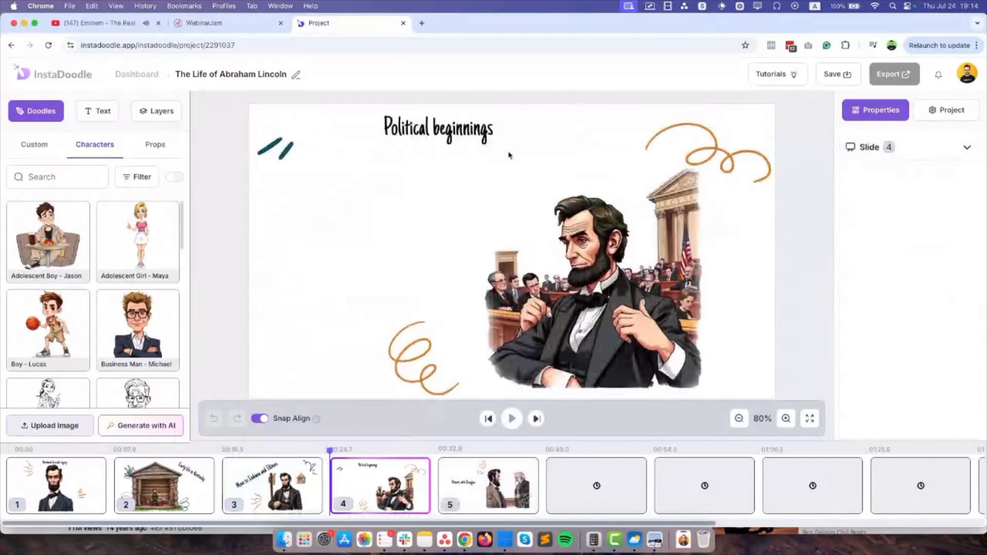
On slide 4, enlarge the "Political beginnings" title to font size 150 with an upward tilt, and open slide 5
drag(475, 130, 640, 133)
drag(565, 166, 520, 177)
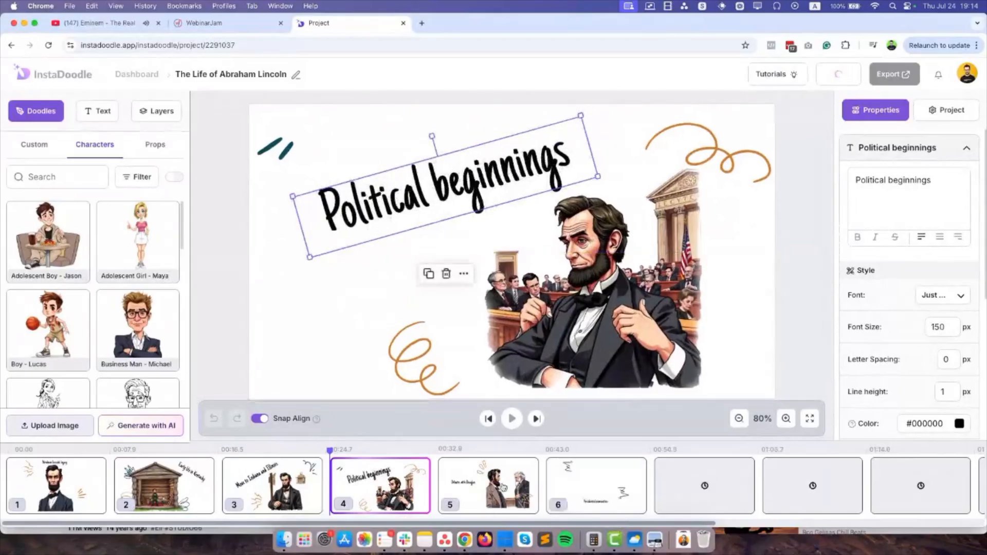
click(503, 485)
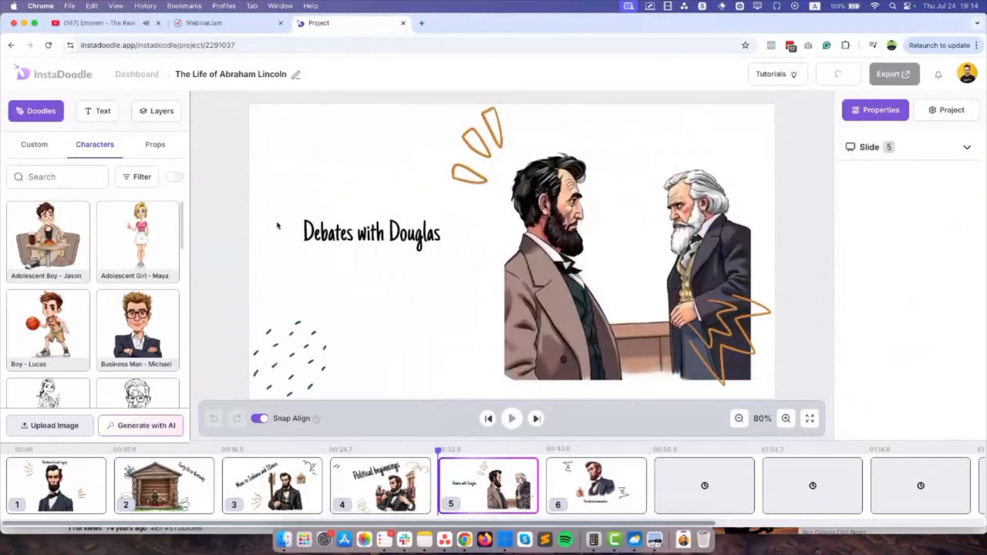
On slide 5, enlarge the "Debates with Douglas" title to font size 108
click(386, 242)
drag(419, 242, 517, 209)
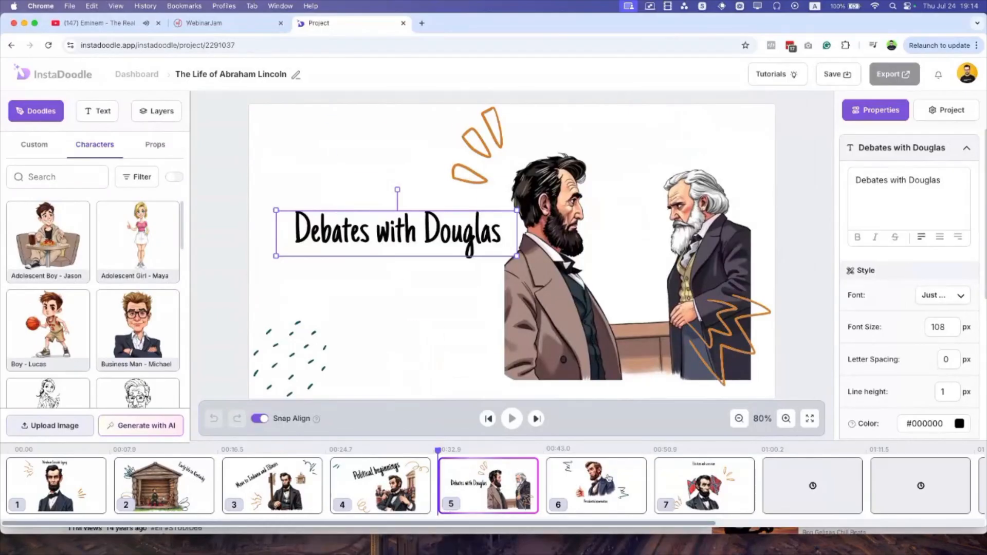
On slide 6, move the "Presidential nomination" title above Lincoln, then lower and enlarge his illustration so it fills the slide beneath the title
click(596, 486)
click(538, 345)
drag(537, 346, 535, 143)
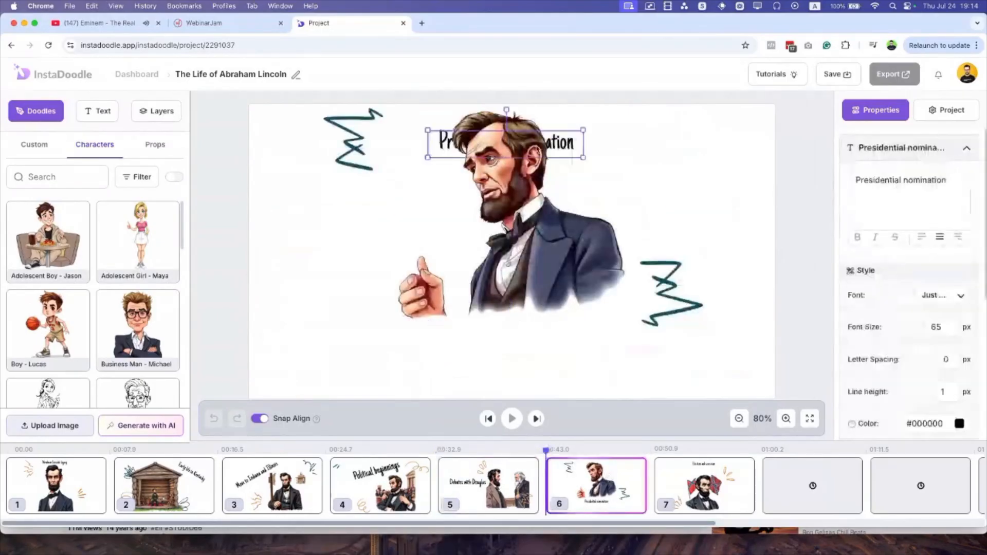
click(520, 288)
drag(514, 257, 502, 339)
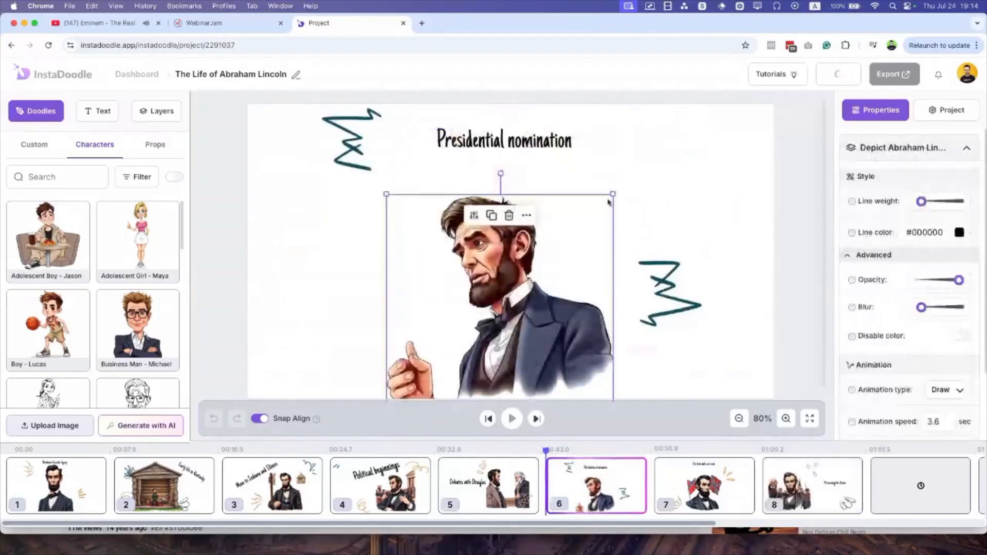
drag(611, 191, 669, 164)
drag(526, 157, 507, 156)
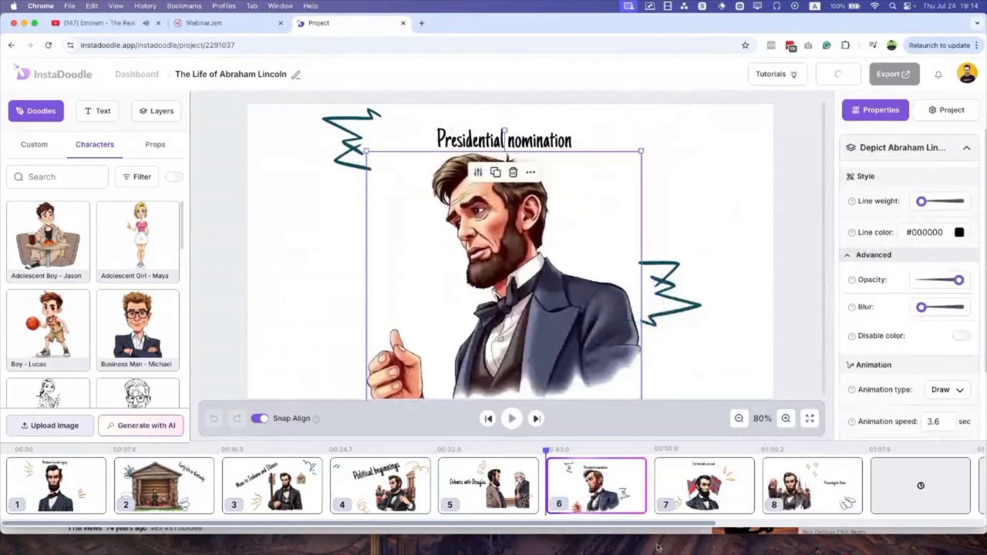
On slide 8, enlarge the illustration of Lincoln with the raised fist to nearly the full slide height
click(705, 483)
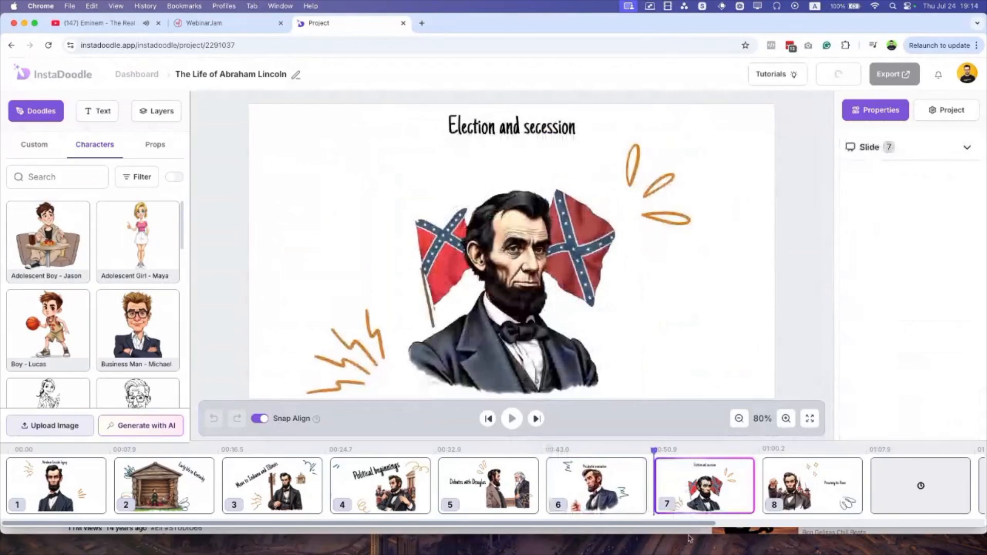
click(777, 489)
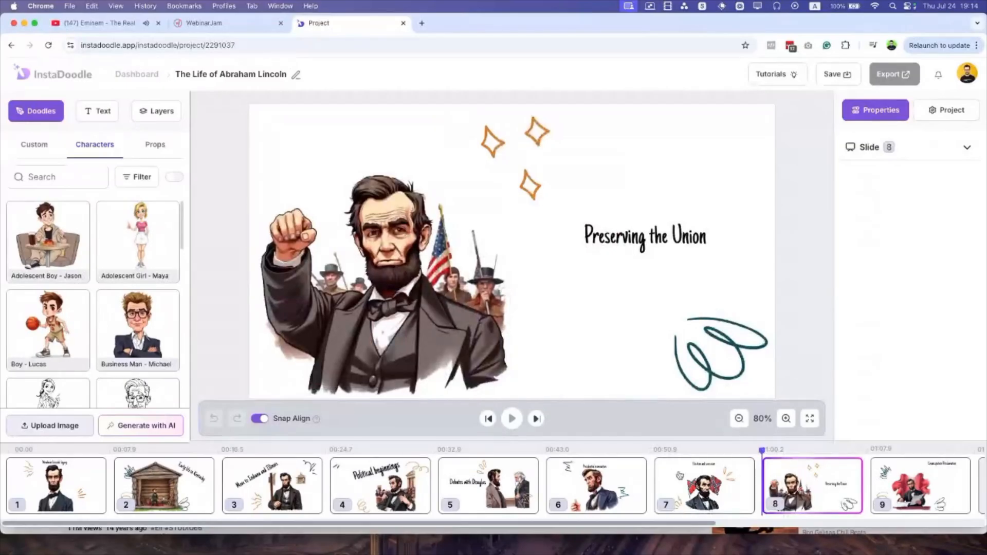
click(680, 475)
click(826, 495)
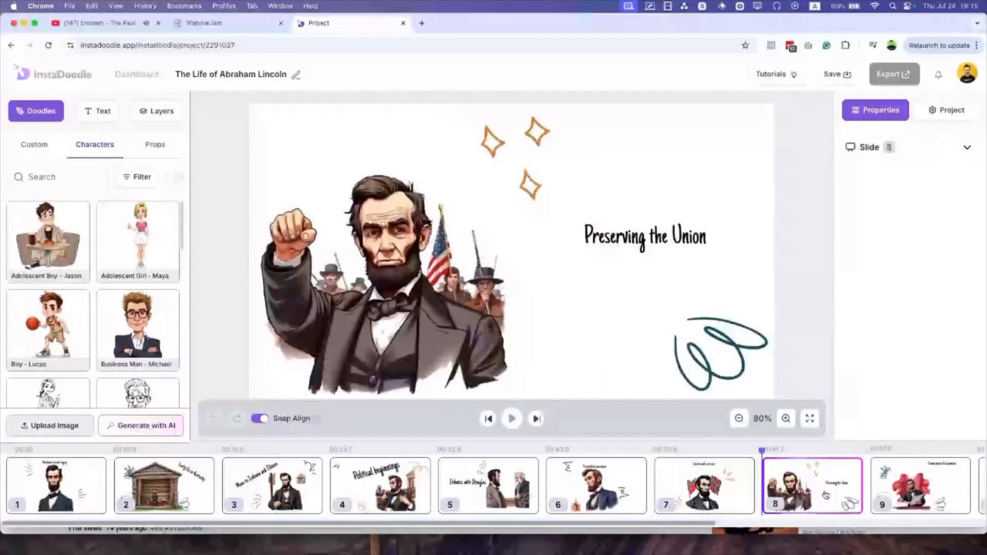
click(689, 483)
click(817, 486)
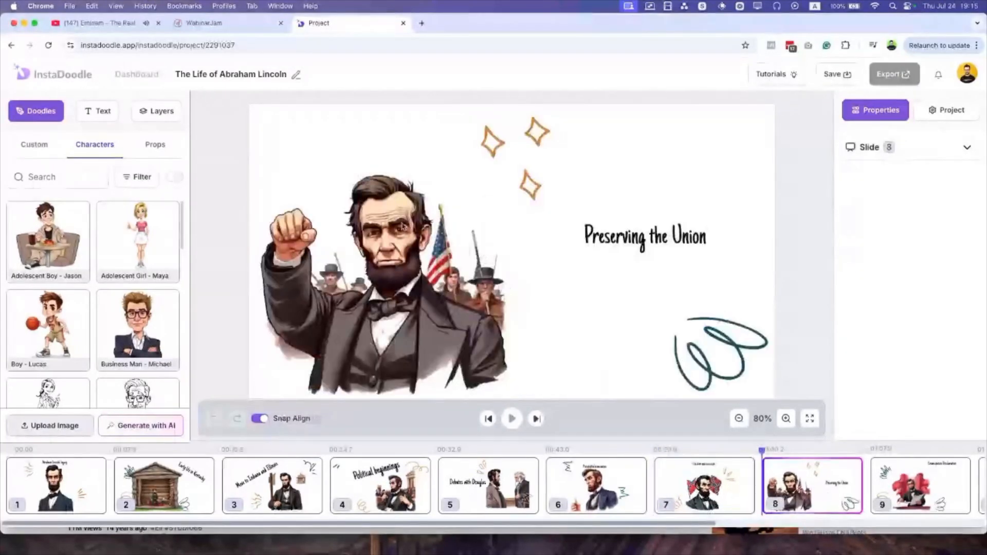
click(386, 283)
drag(505, 175, 578, 137)
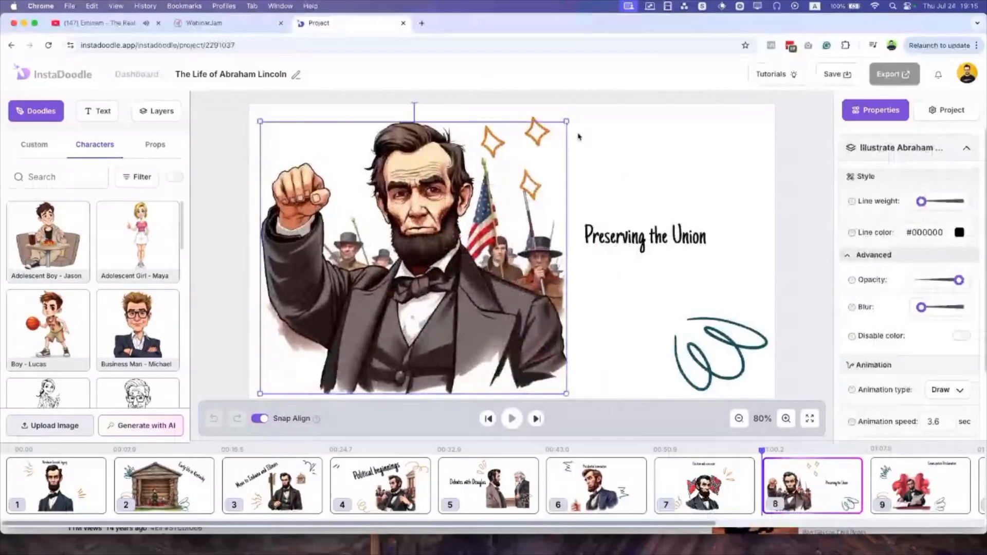
Look over slide 9 and the remaining slides at the end of the timeline
click(929, 490)
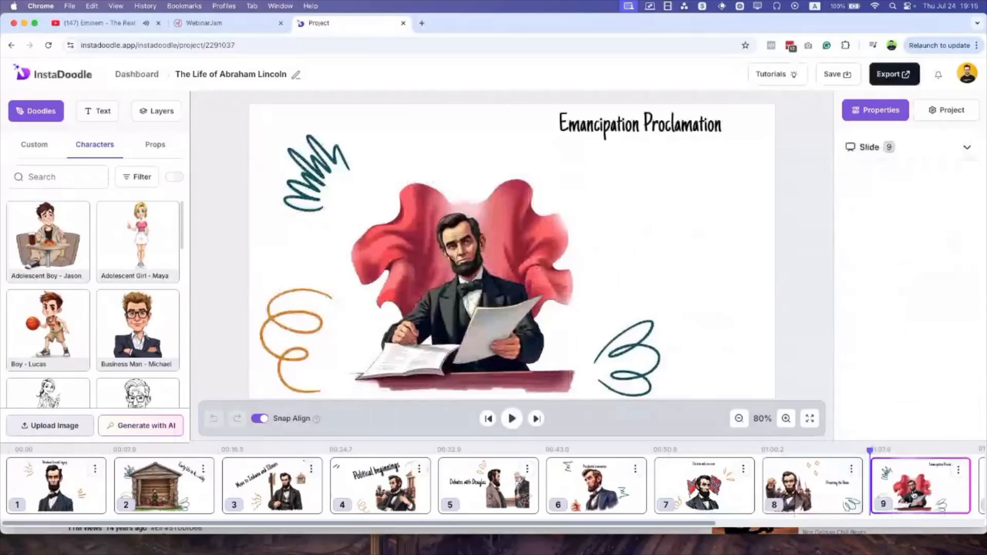
drag(706, 522, 945, 529)
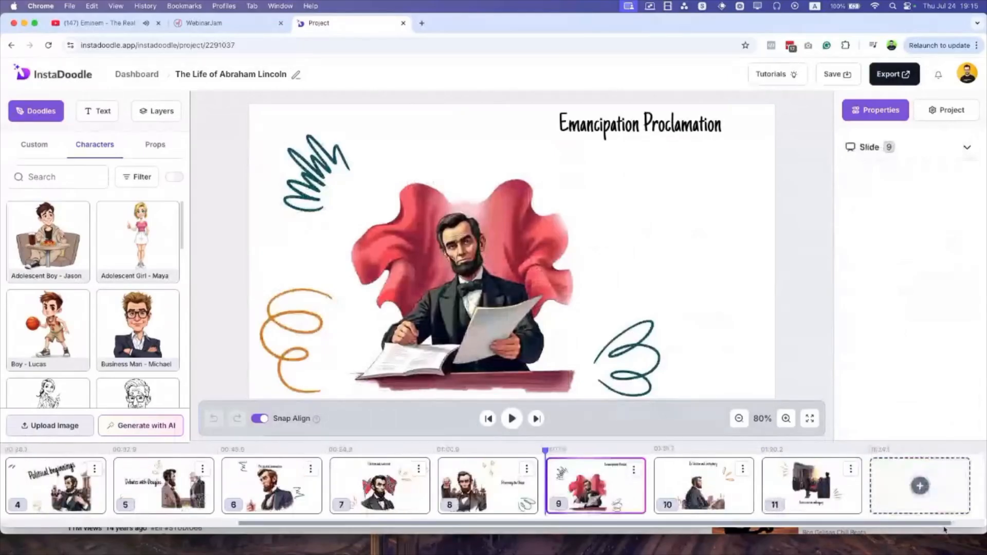
scroll(118, 496, left, 5)
On slide 1, upload the purple background image with Remove Background turned off, and add it to the library
click(93, 475)
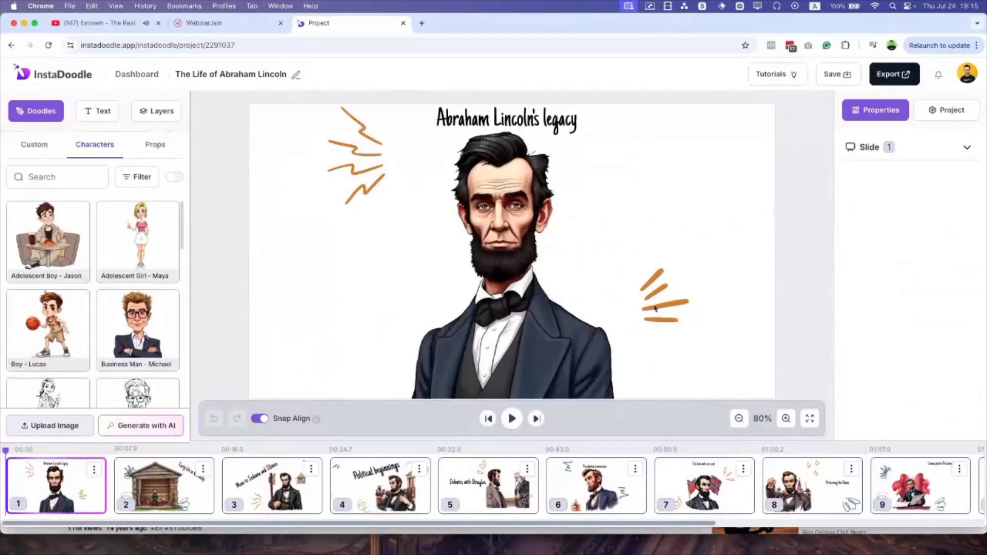
click(383, 168)
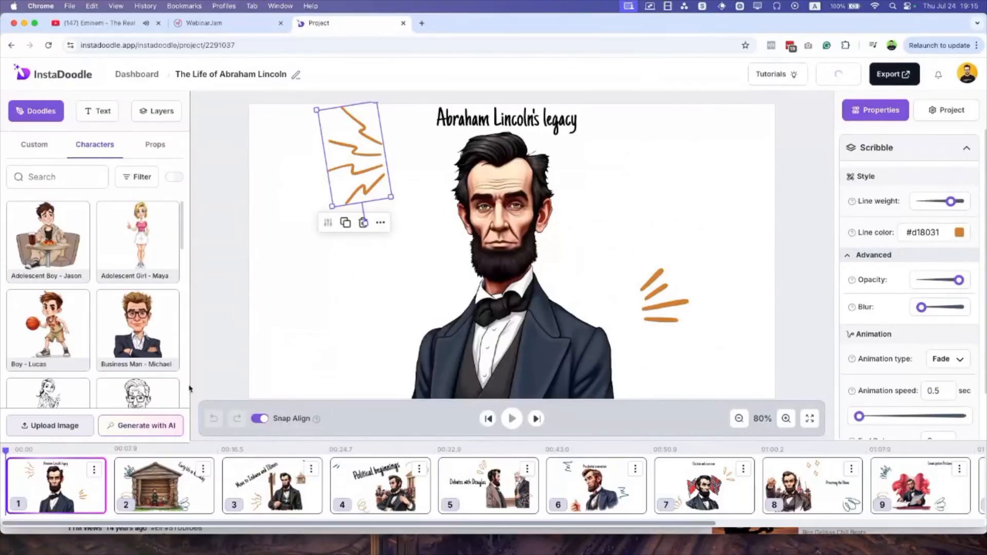
click(50, 426)
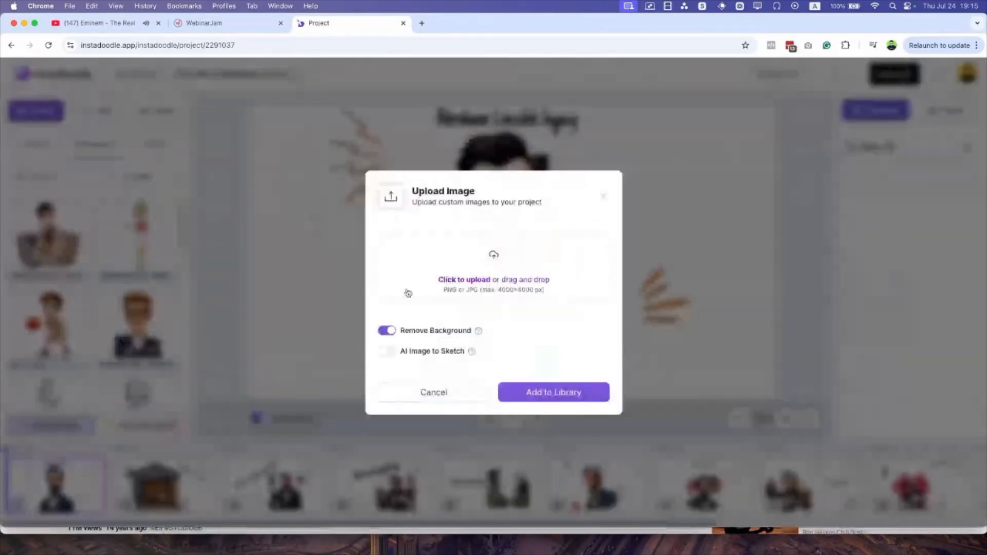
click(390, 331)
click(508, 282)
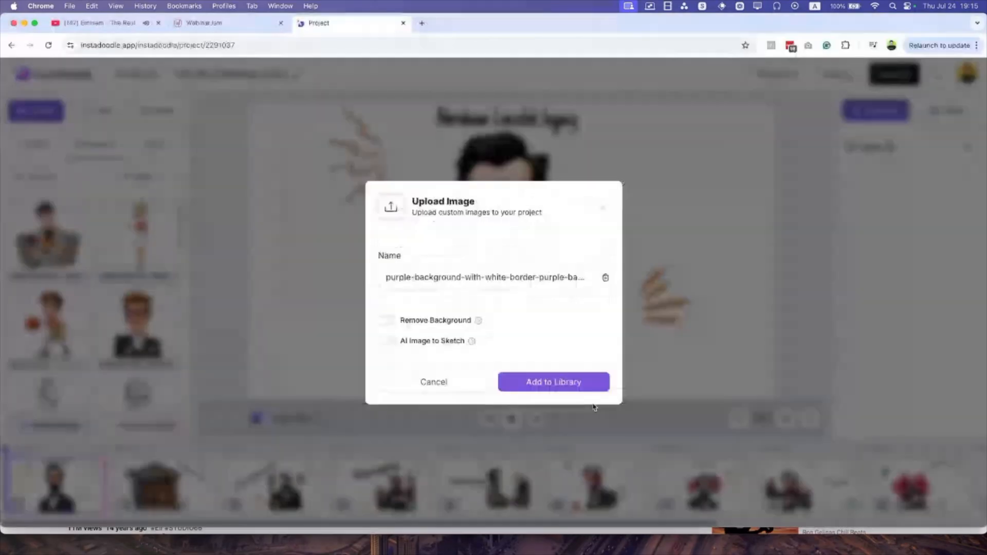
click(563, 391)
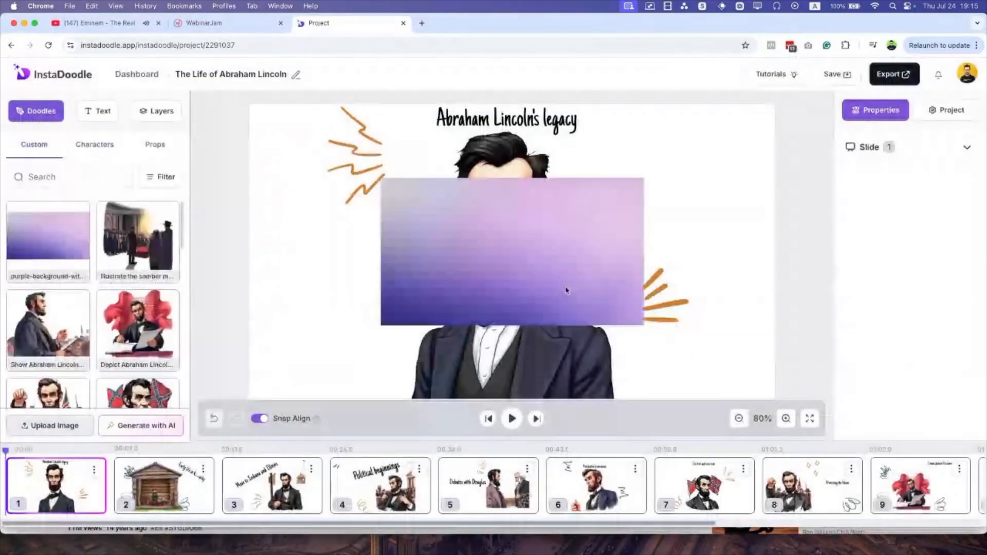
Enlarge the purple background image to cover all of slide 1, and place it beneath every other layer
drag(566, 288, 789, 392)
click(159, 112)
drag(69, 154, 78, 269)
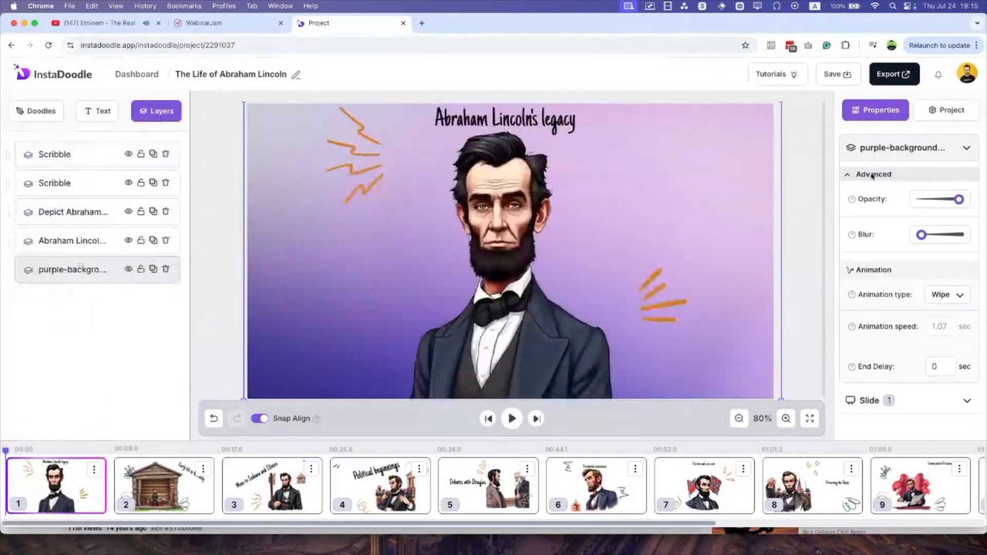
Lower the purple background's opacity to a pale tint, and duplicate it on all slides
drag(959, 200, 931, 200)
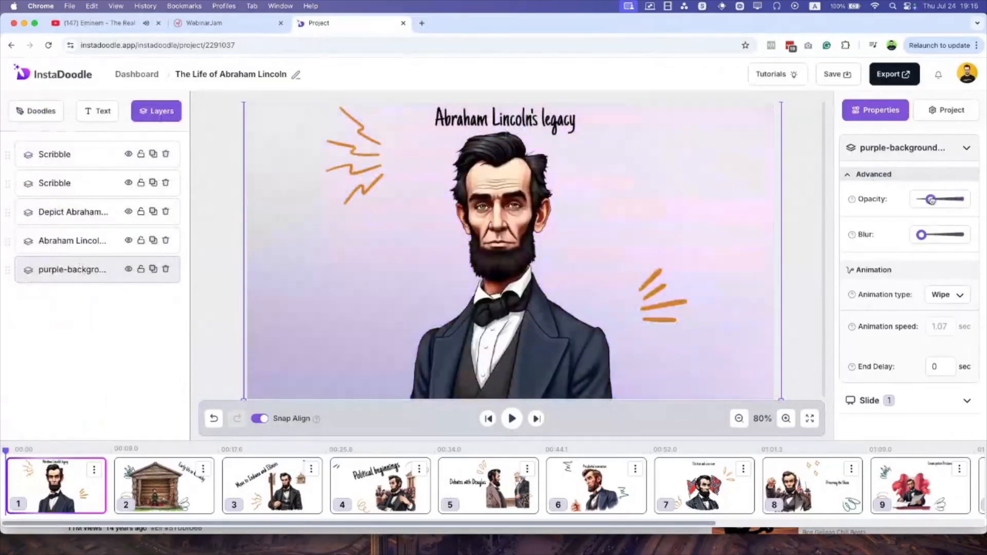
click(805, 254)
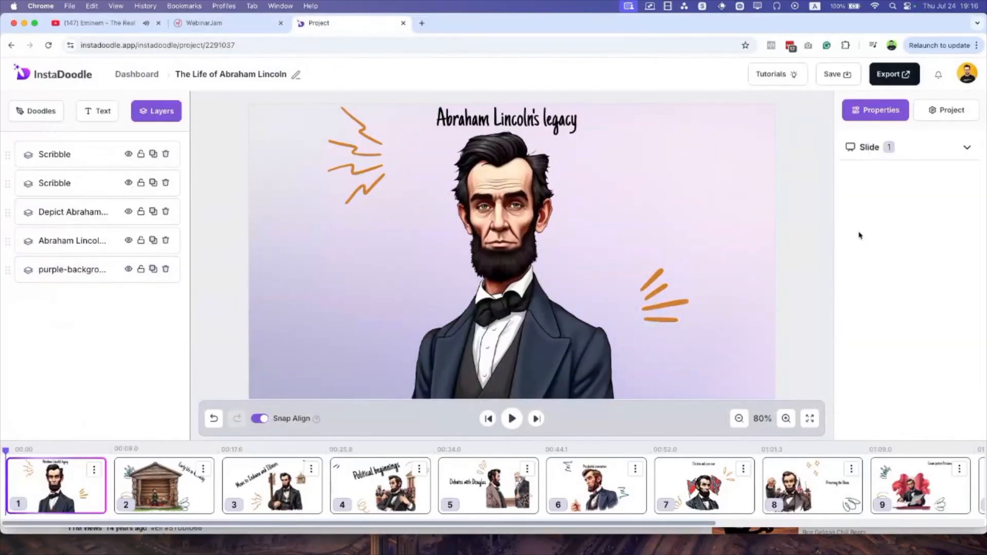
click(772, 188)
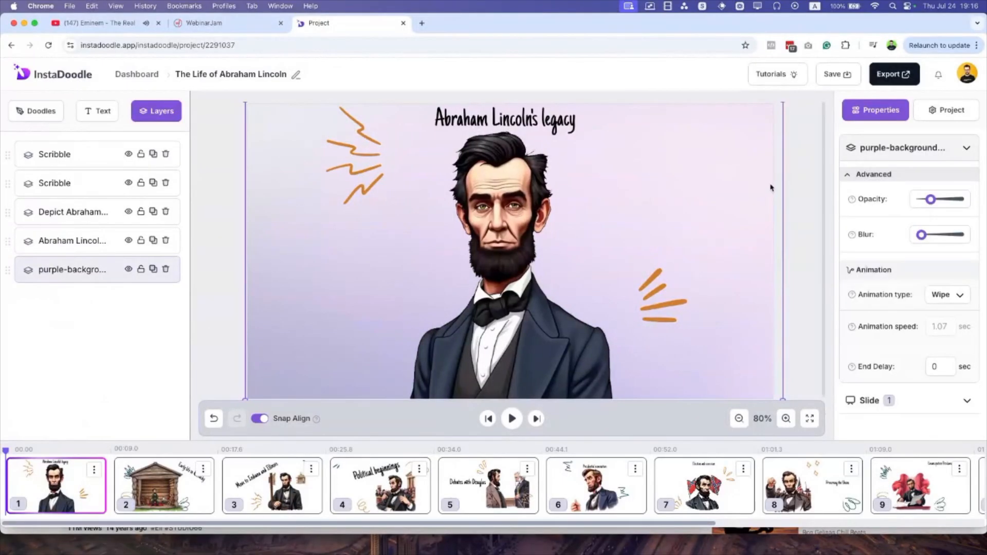
right_click(749, 178)
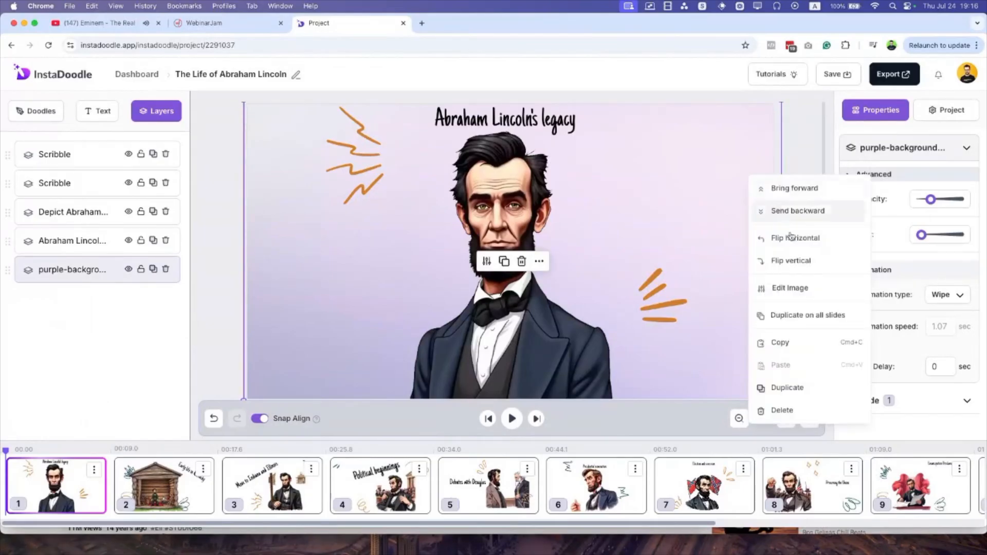
click(819, 316)
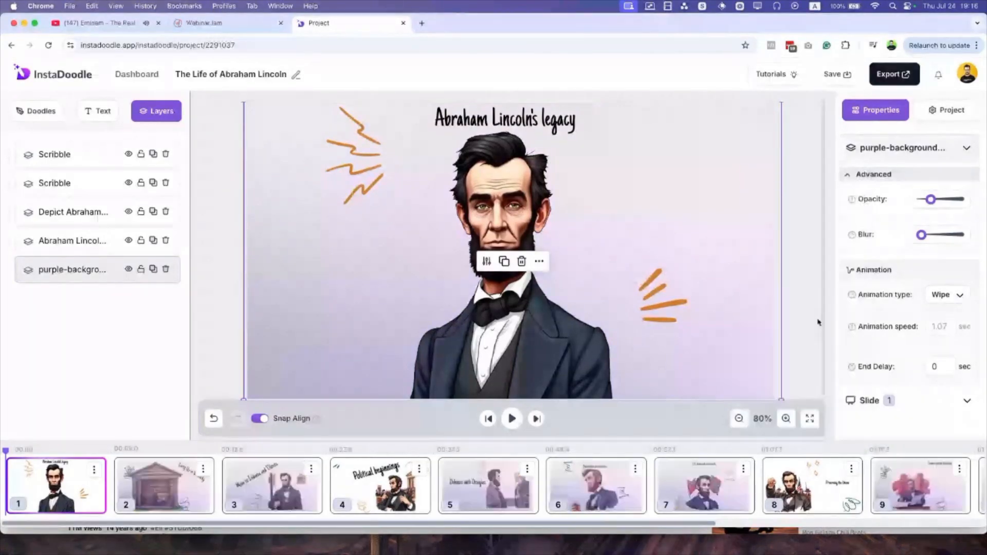
On slides 2 and 3, move the purple background to the bottom of the layer order
click(158, 491)
drag(97, 159, 98, 294)
click(270, 487)
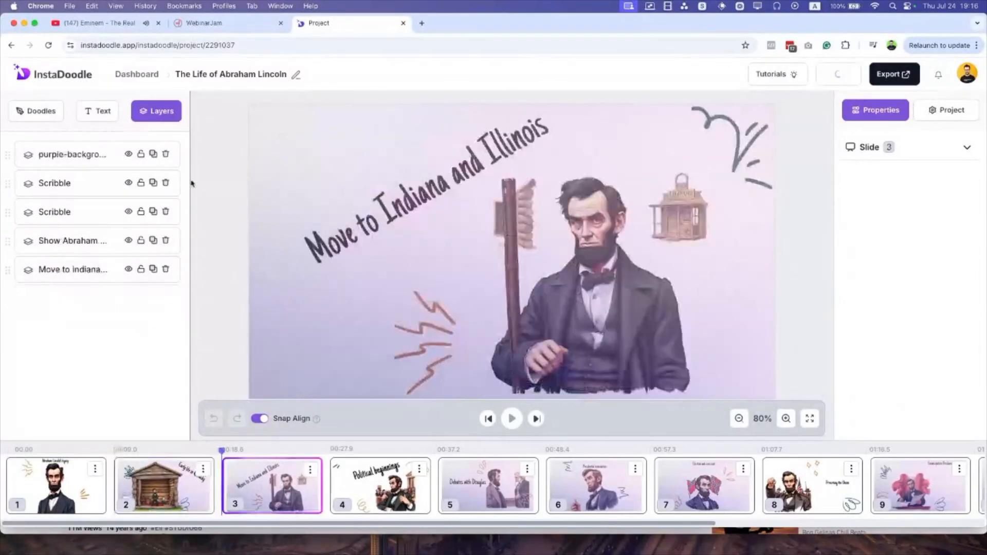
drag(62, 157, 82, 303)
On slide 5, send the purple background behind all other layers, and shift the debate illustration down to the slide's lower edge
mouse_move(79, 151)
mouse_down()
mouse_move(66, 221)
mouse_move(80, 267)
mouse_move(77, 181)
mouse_move(76, 299)
mouse_up()
click(488, 486)
drag(656, 315, 661, 335)
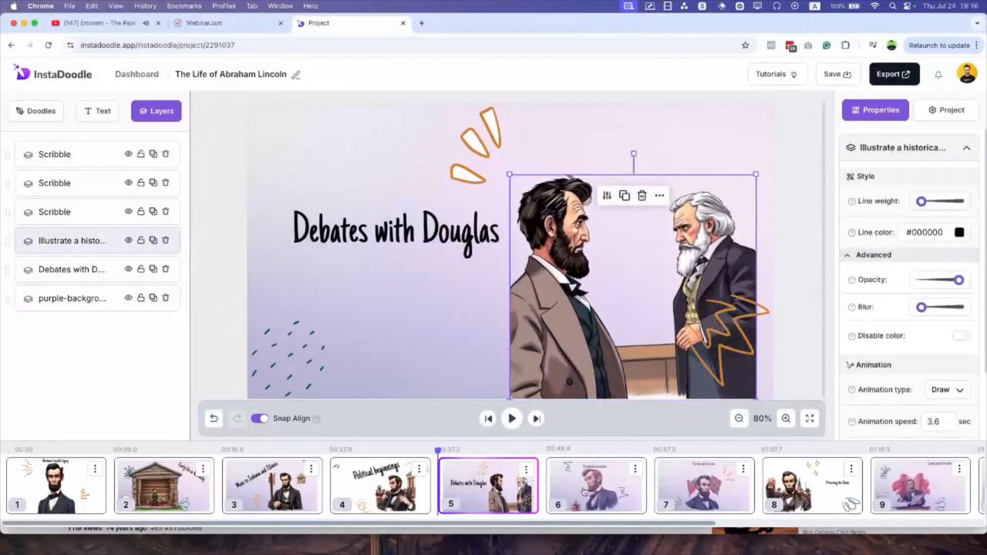
On slide 6, move the purple background beneath all other layers, and save the project
click(584, 490)
drag(82, 154, 95, 283)
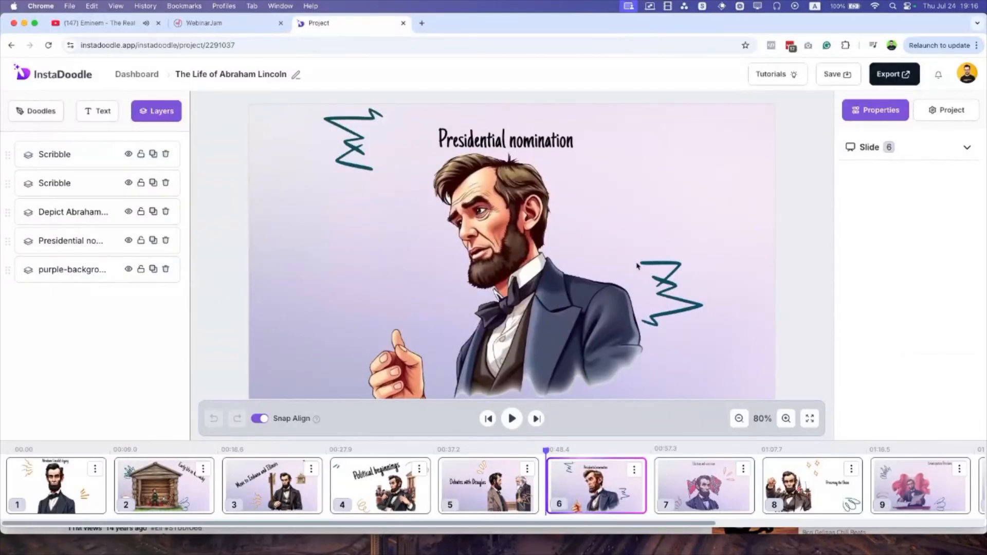
key(super+s)
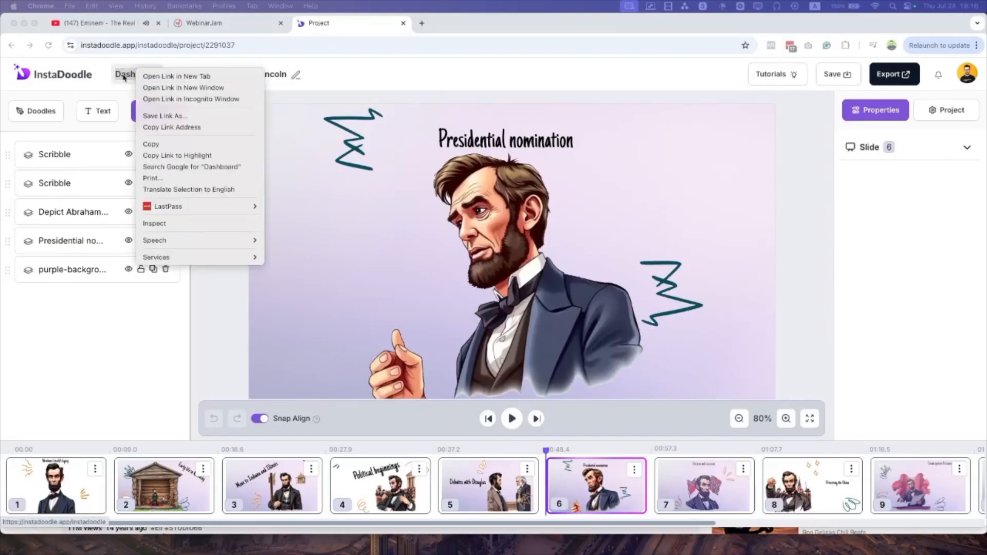
Open the dashboard in a new tab to view the untitled basketball project, and return to the Lincoln project
click(154, 76)
click(452, 22)
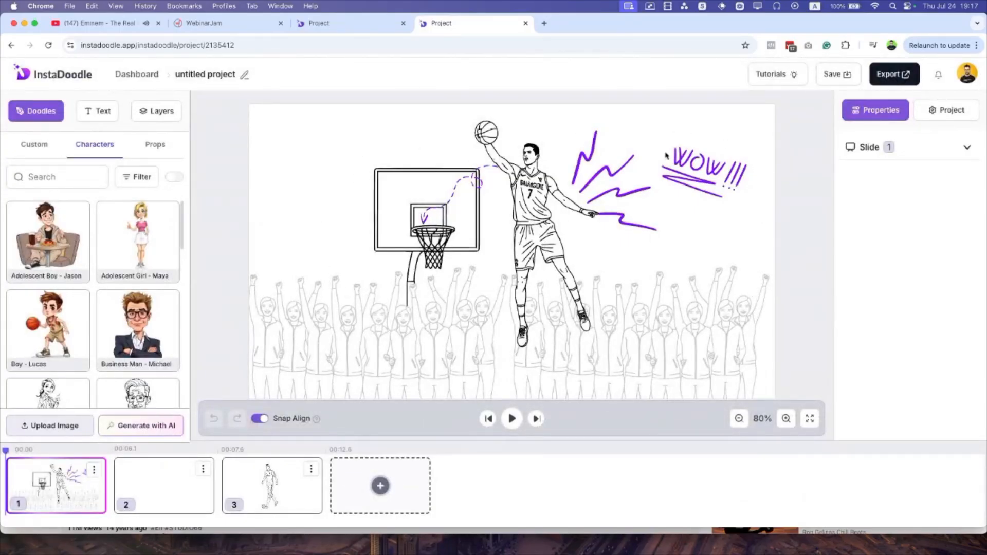
click(311, 24)
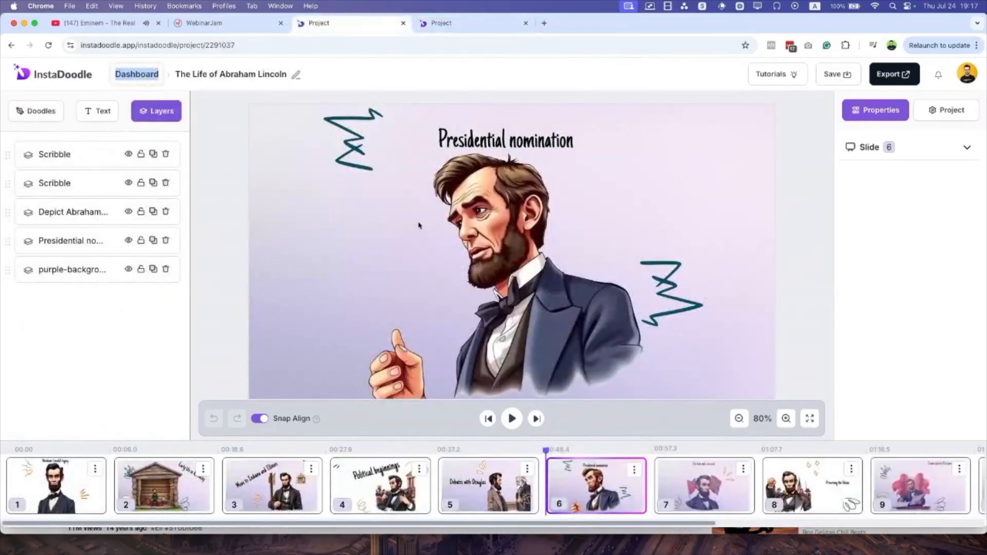
On slide 7, move the purple background below the scribbles, Lincoln illustration and title
click(76, 493)
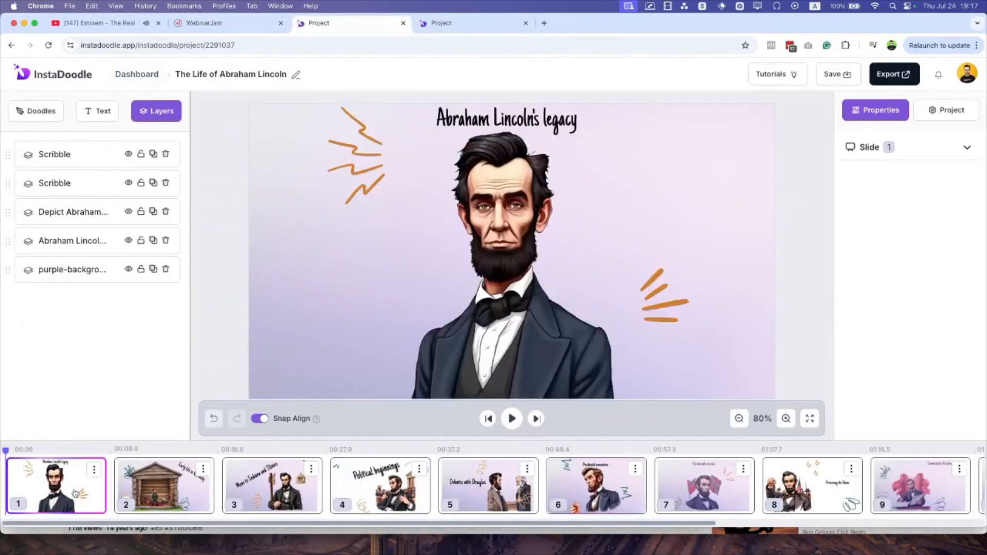
click(643, 480)
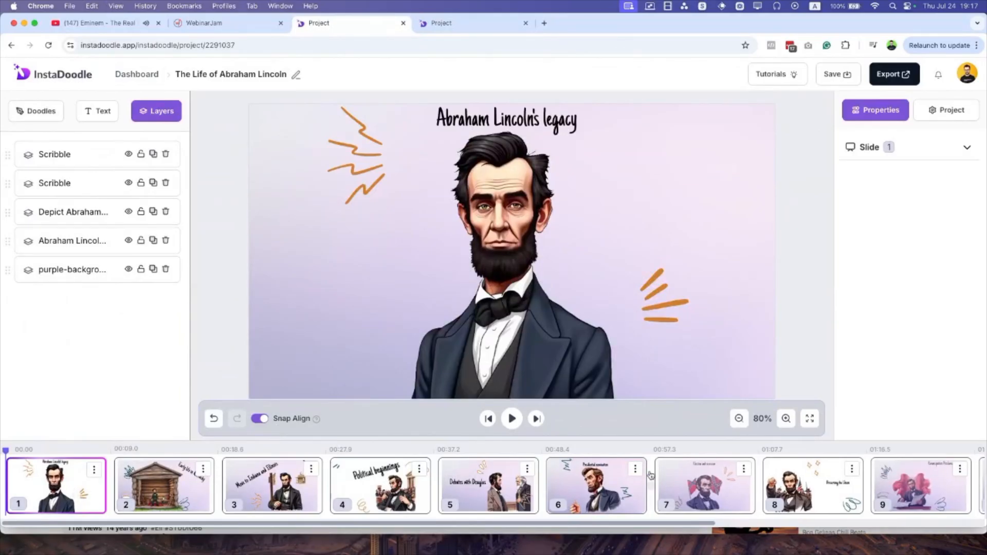
click(687, 478)
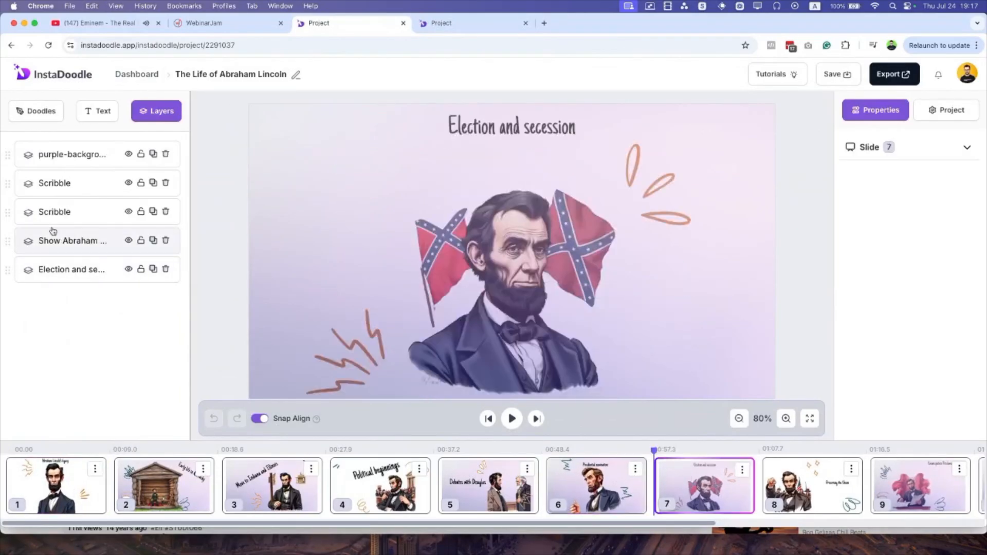
drag(95, 148, 99, 273)
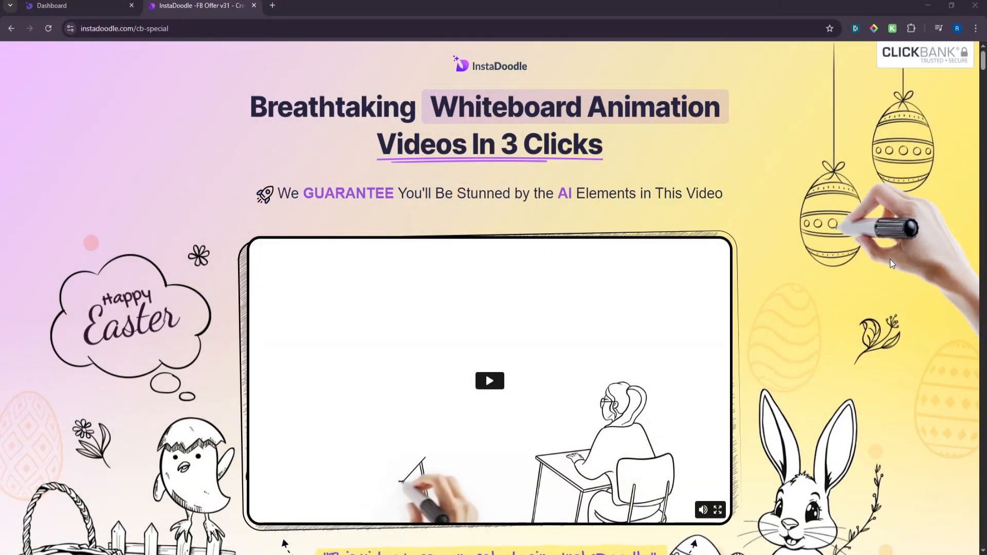
Switch to the InstaDoodle offer page and examine its feature list and pricing section
scroll(890, 260, down, 8)
scroll(890, 259, down, 5)
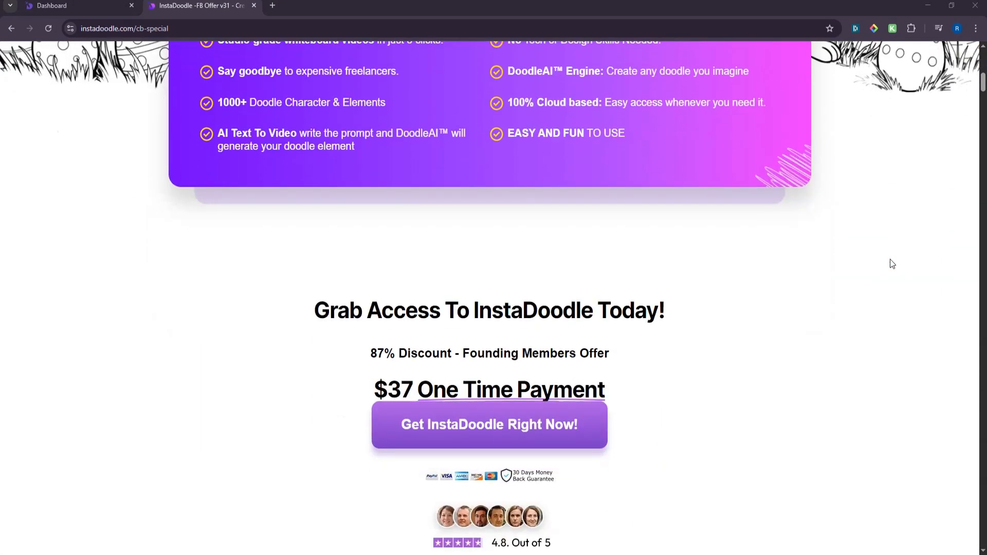